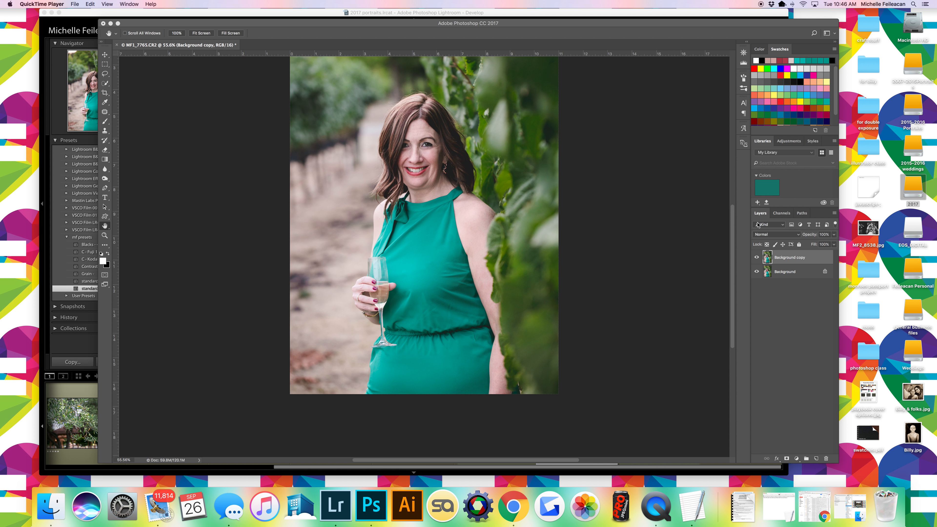
Toggle the Background copy layer off and on to compare the retouch, and close MF1_7765.CR2 with its changes saved
click(757, 258)
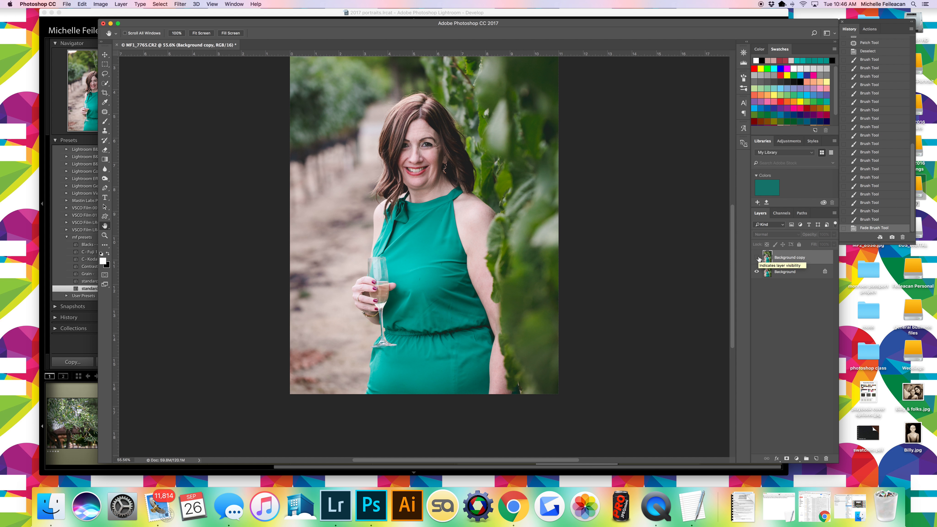
click(757, 257)
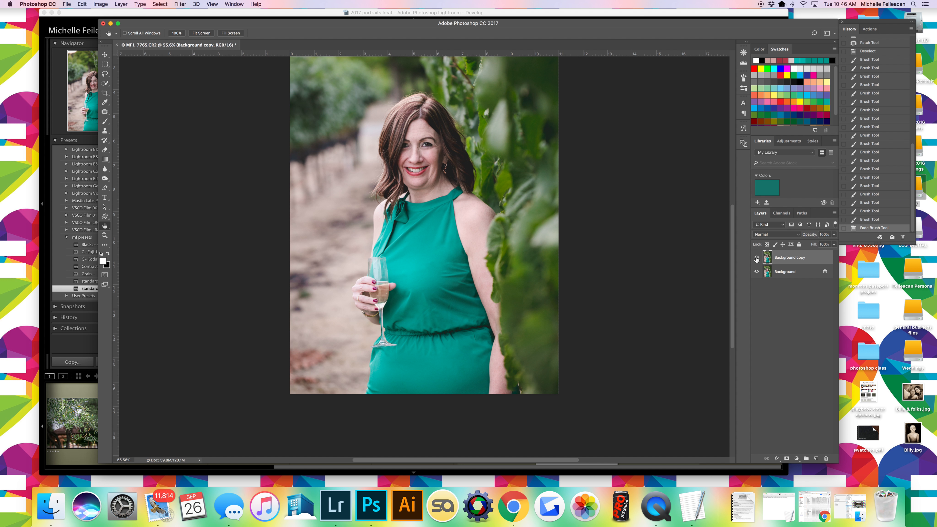
click(117, 45)
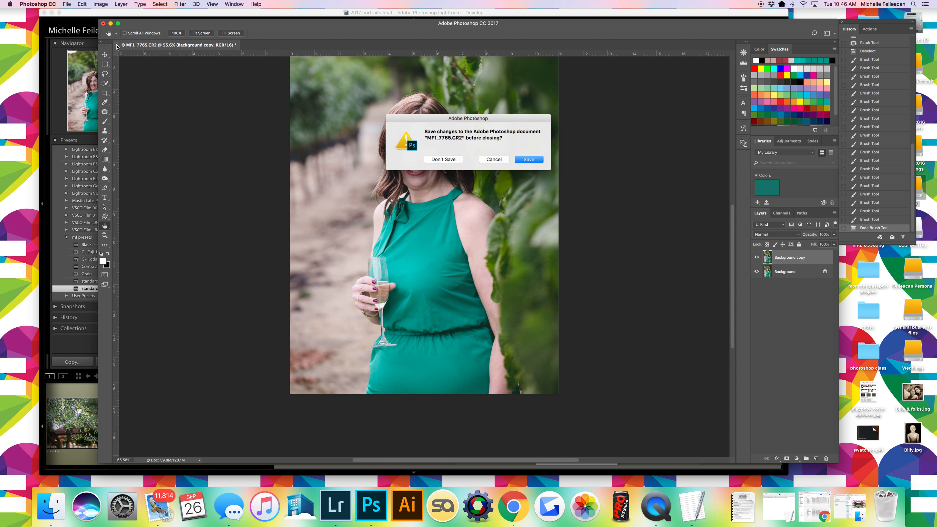
click(528, 160)
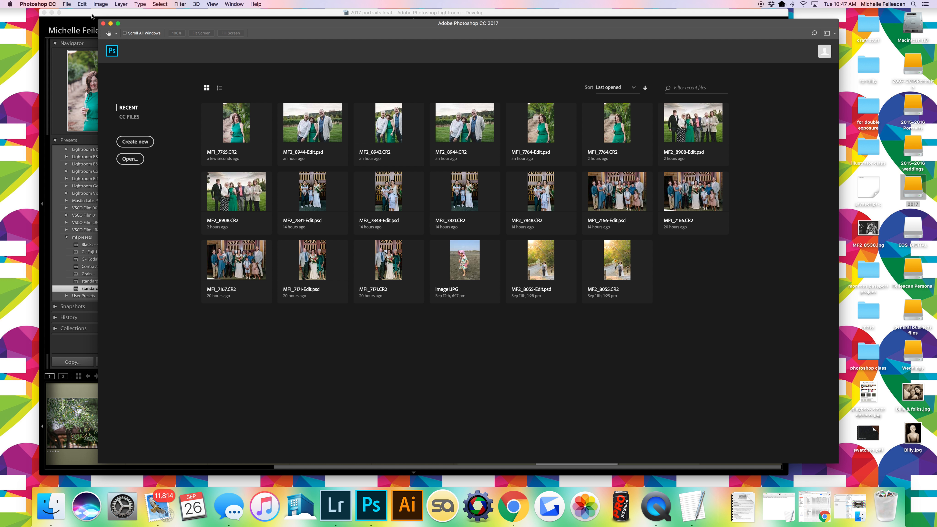
Switch to Lightroom and compare the original MF1_7765.CR2 with the retouched MF1_7765-Edit.psd
click(91, 16)
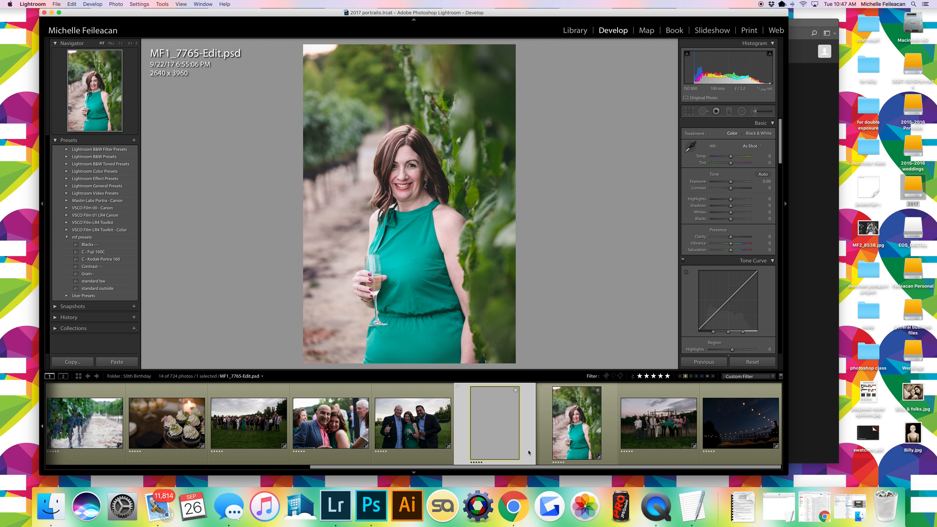
click(545, 446)
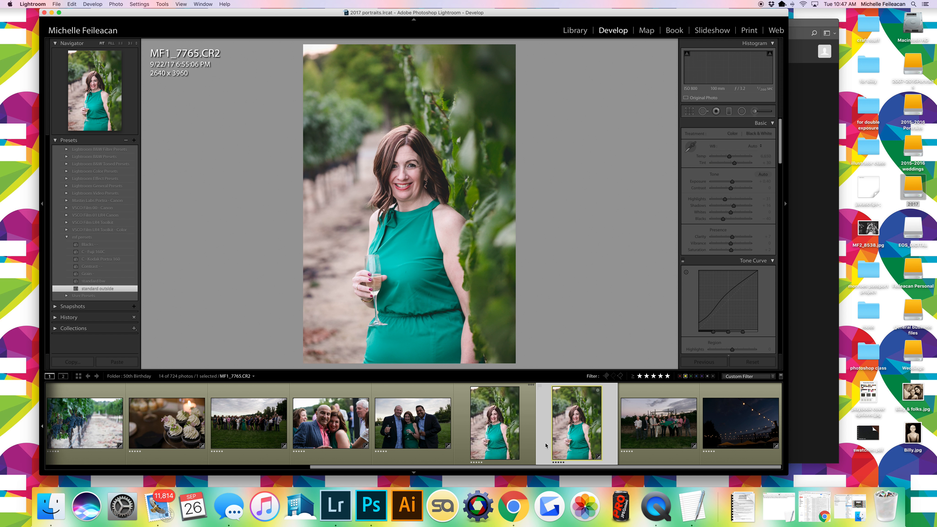
click(523, 438)
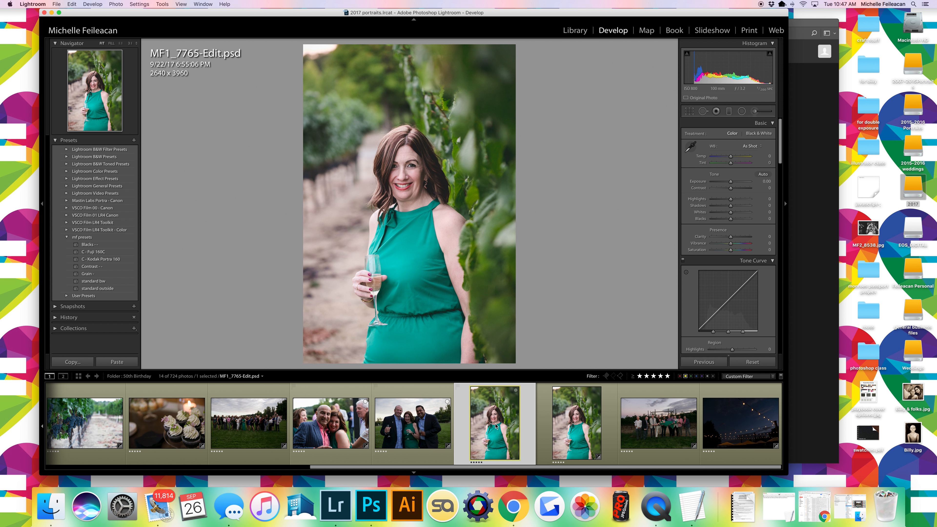
Apply the standard outside preset to the three-person photo MF2_8857.CR2 and review its tone curve and HSL settings
click(423, 453)
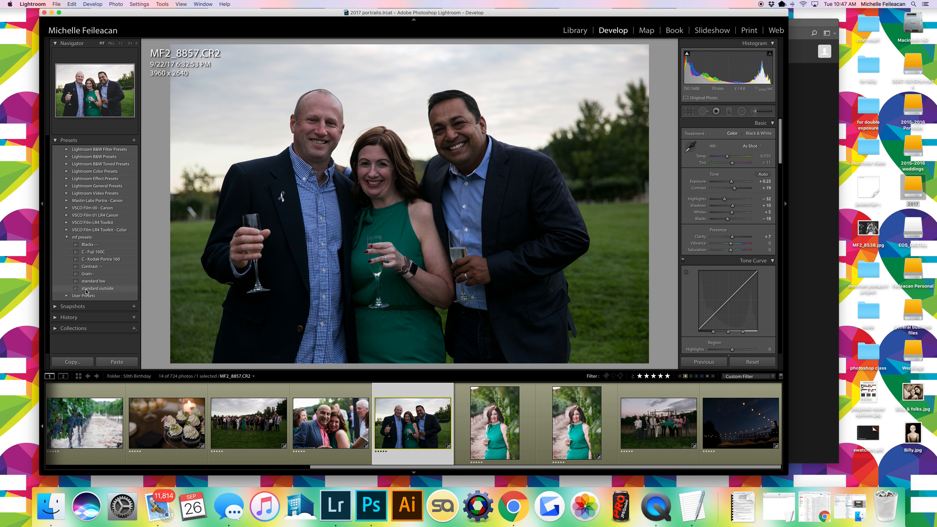
click(110, 288)
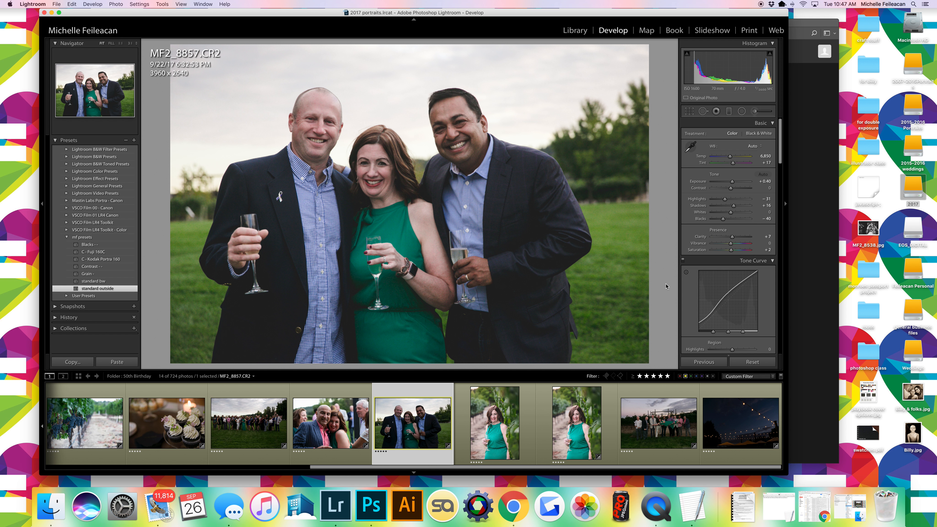
scroll(757, 296, down, 8)
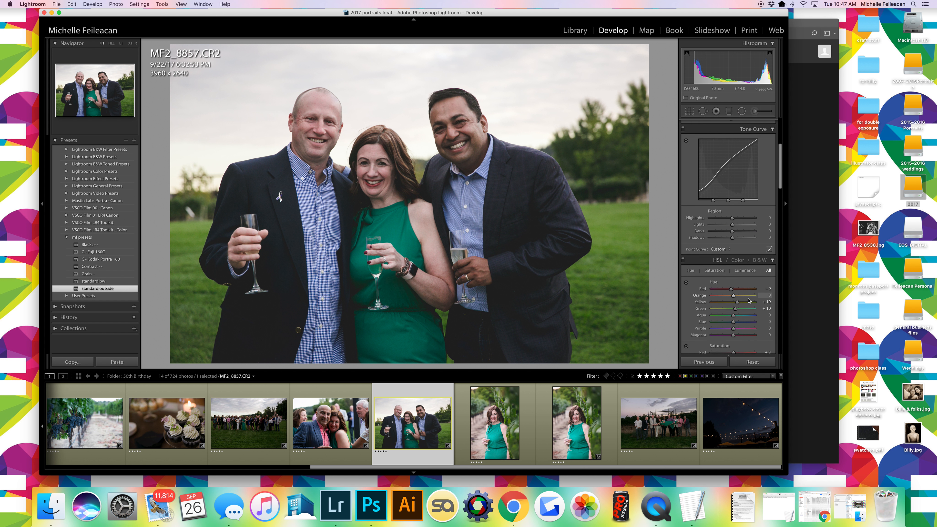
drag(734, 311, 733, 313)
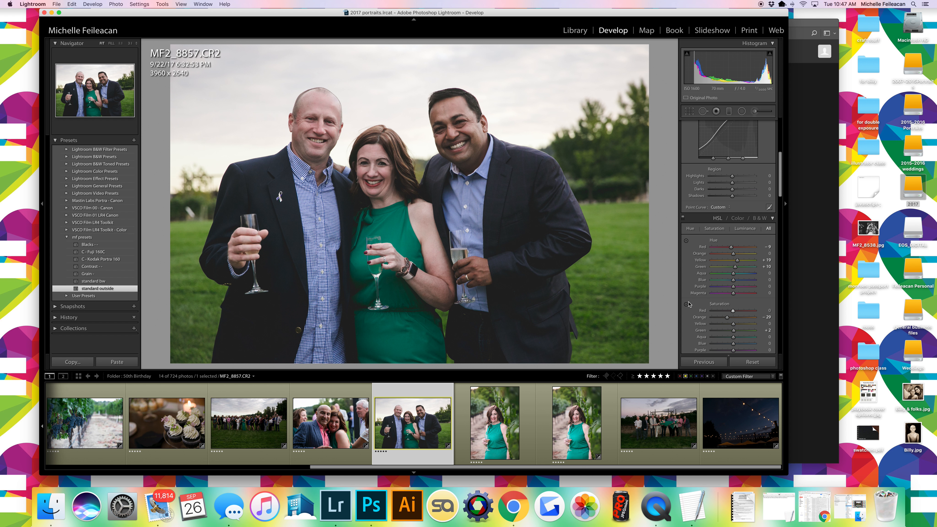
scroll(722, 301, up, 2)
scroll(721, 300, up, 5)
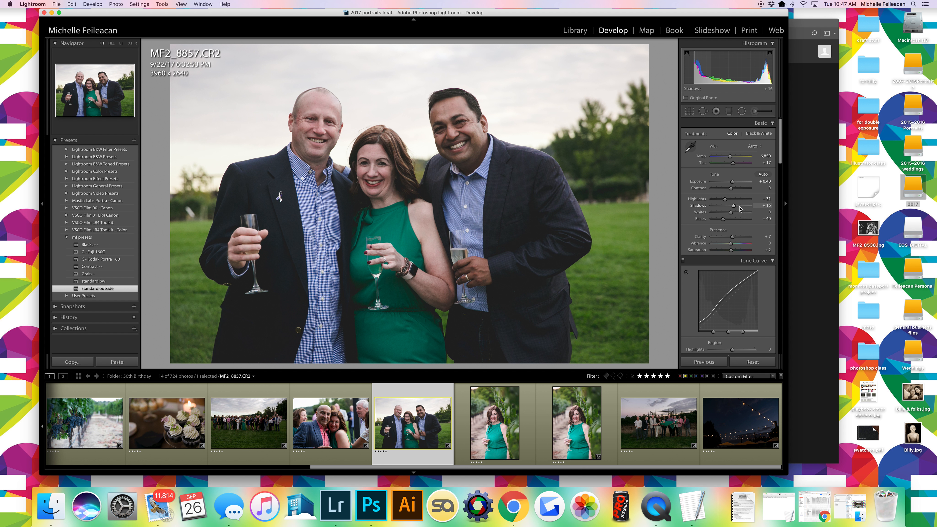
Raise the photo's Shadows to +41 and lower its Highlights to -69
click(740, 207)
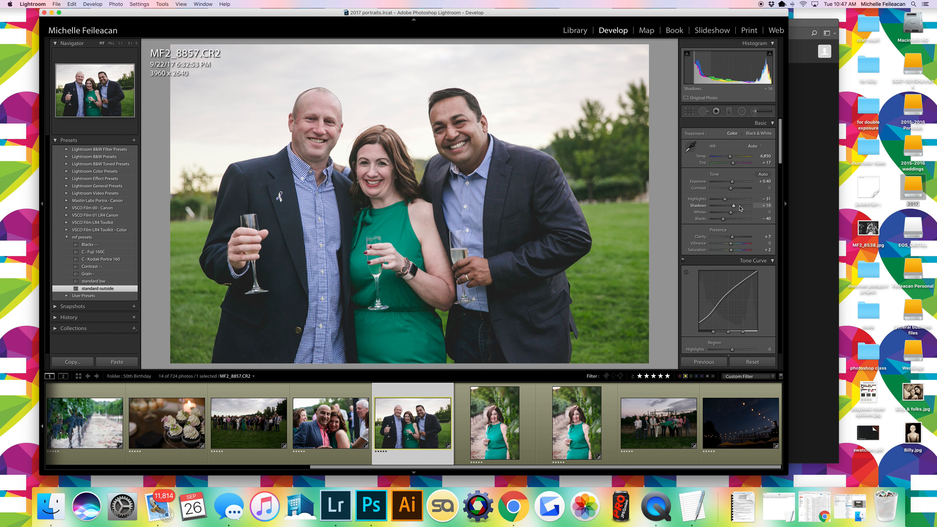
drag(740, 208, 739, 208)
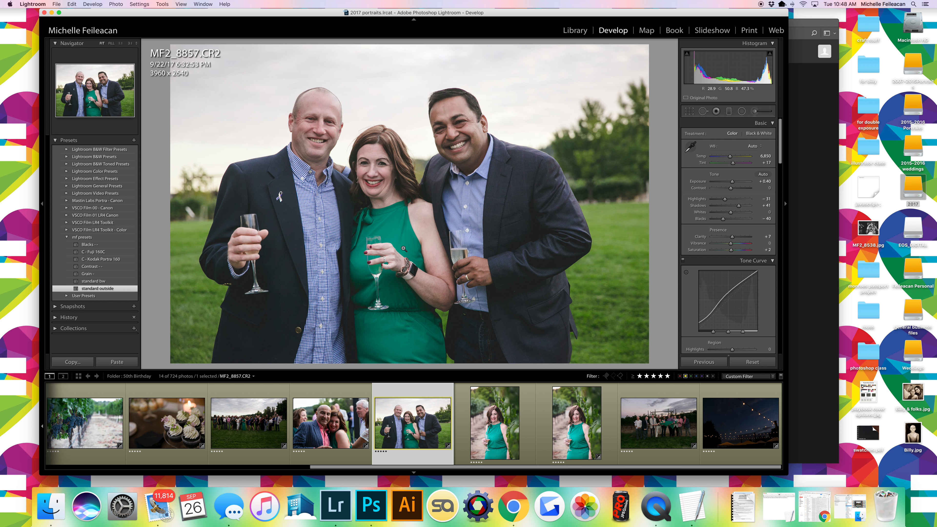
click(718, 199)
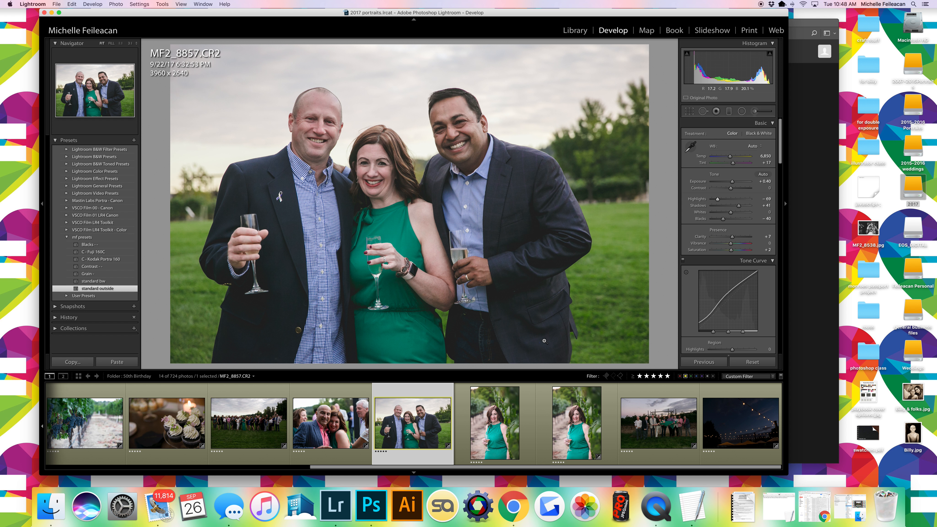
Heal the small speck on the shoulder of the far-right man's jacket using Spot Removal in Heal mode at brush size 8
click(557, 173)
click(548, 168)
click(554, 170)
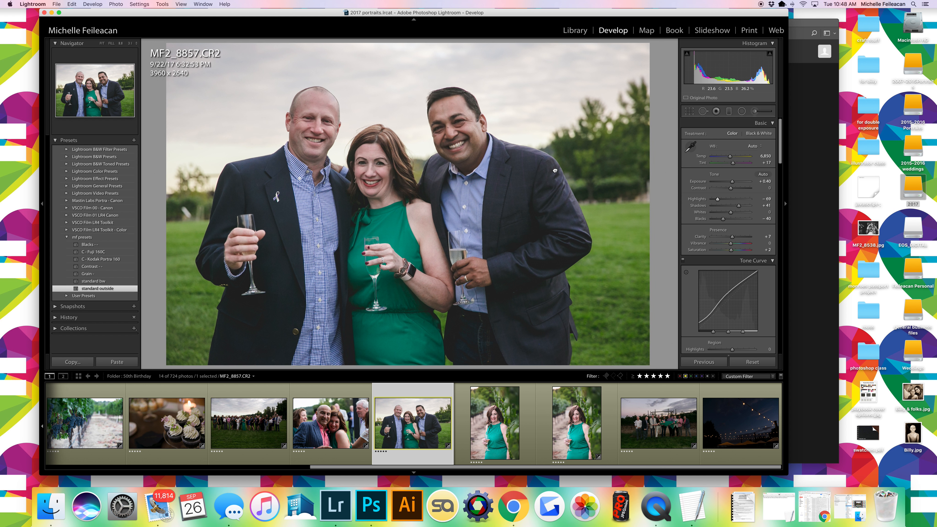
click(538, 171)
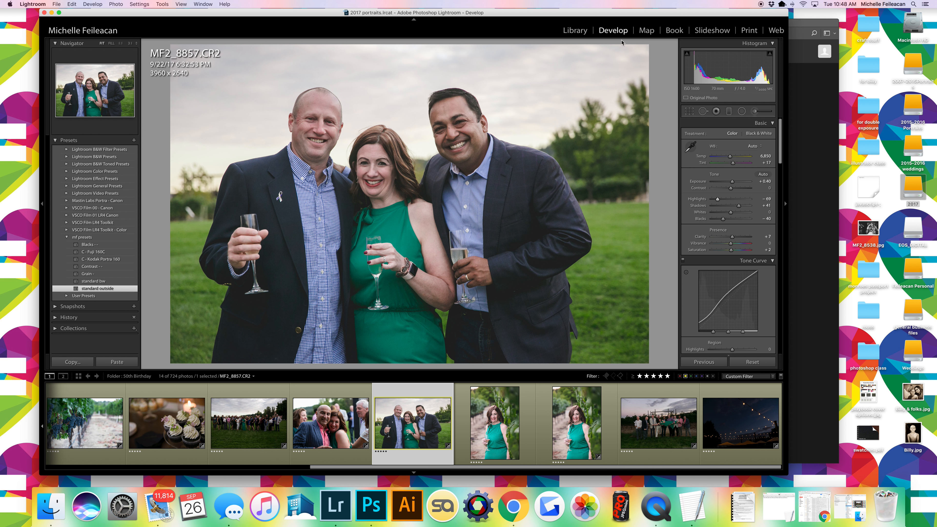
click(702, 112)
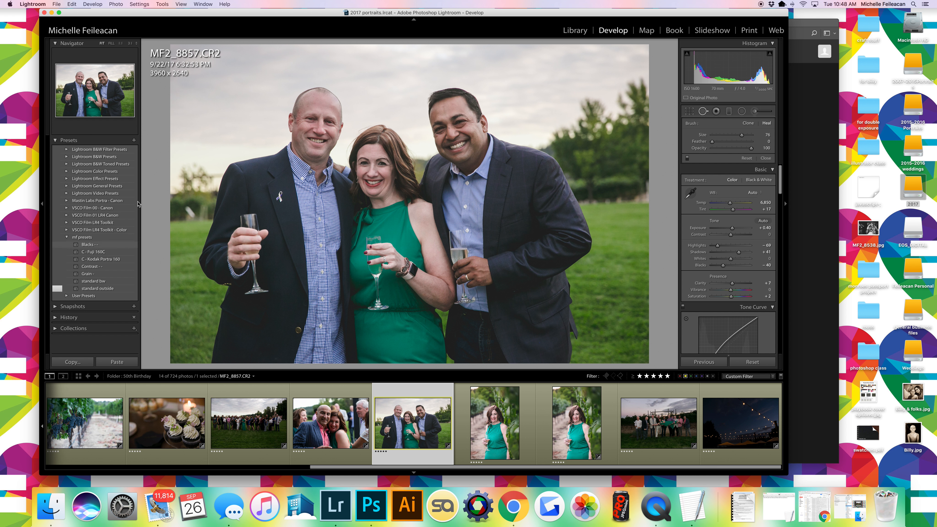
click(129, 43)
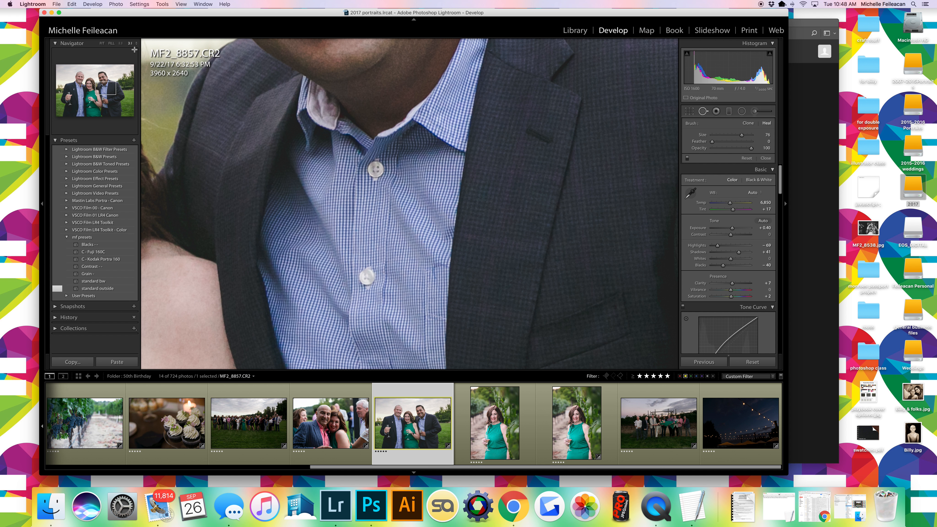
drag(107, 89, 120, 88)
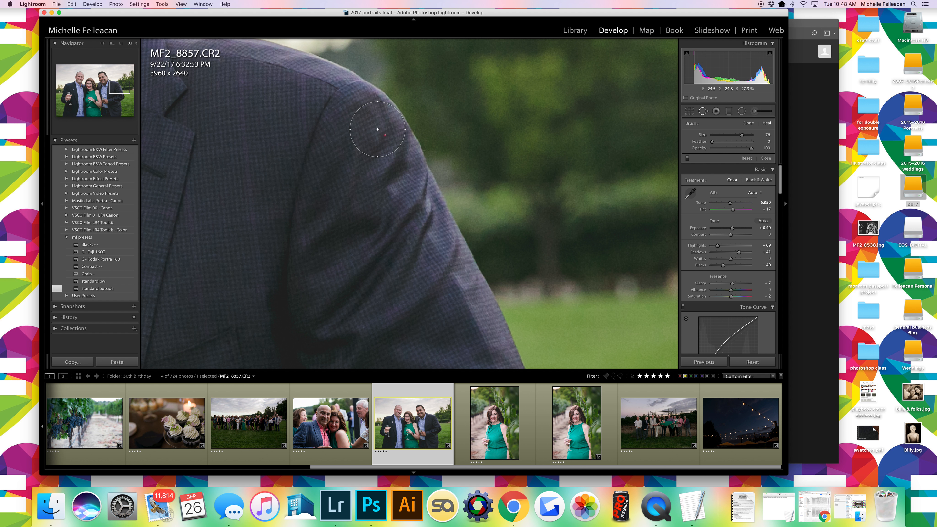
scroll(378, 129, down, 10)
scroll(378, 129, down, 12)
click(385, 134)
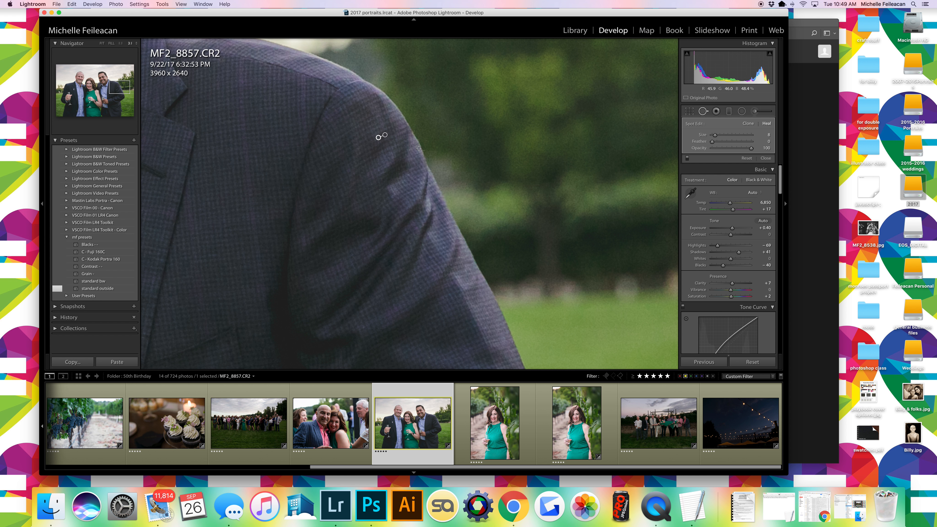
key(q)
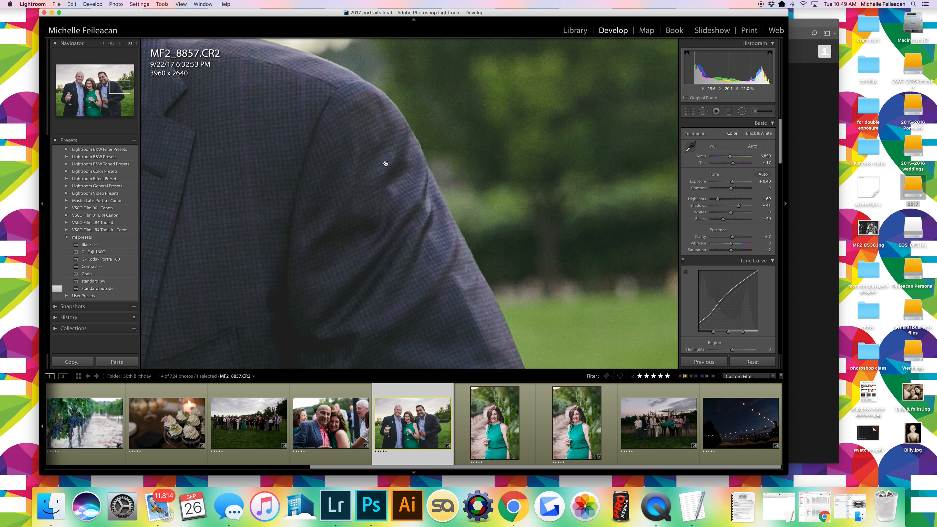
Heal the light streak beside the ribbon pin on the other man's jacket using Spot Removal at size 8
scroll(332, 162, left, 15)
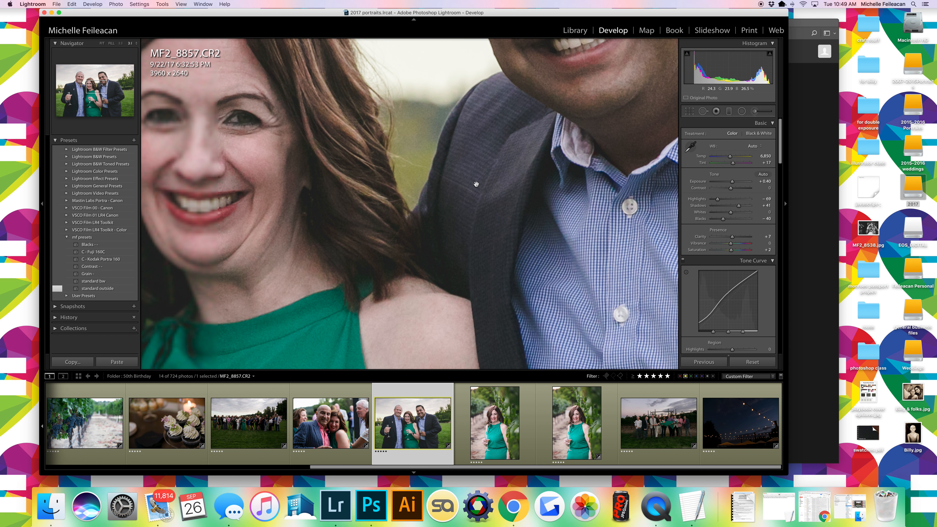
scroll(476, 184, left, 15)
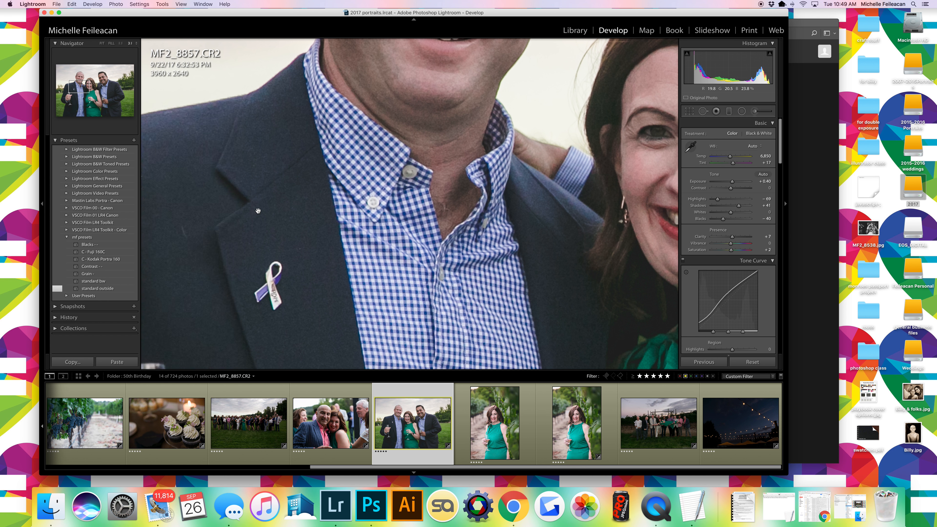
scroll(258, 210, left, 15)
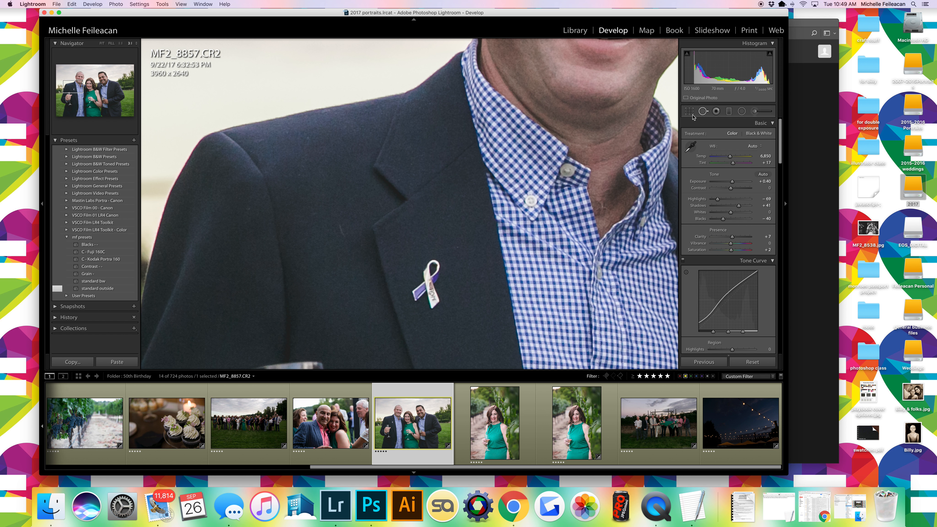
click(703, 111)
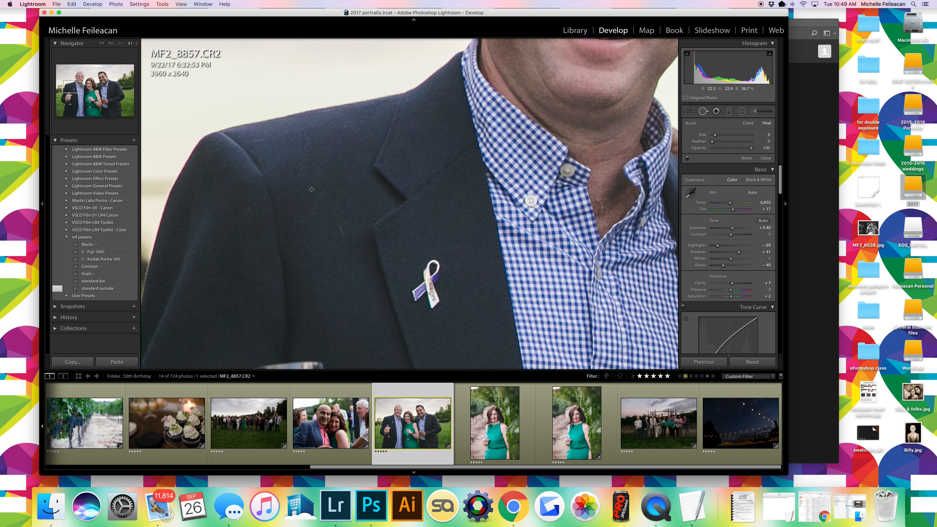
click(340, 227)
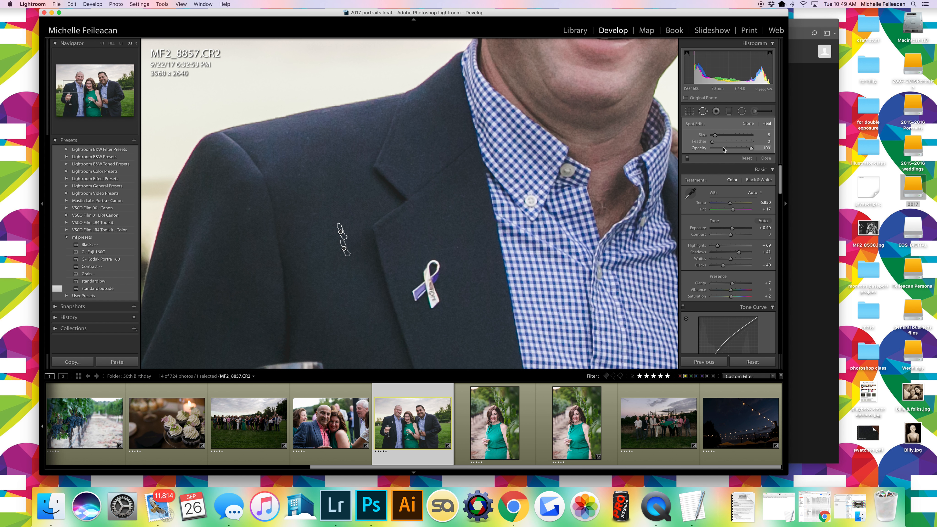
Check the healed jacket streak with Spot Removal off and on, reselect its correction, and fit the whole photo in view
click(702, 112)
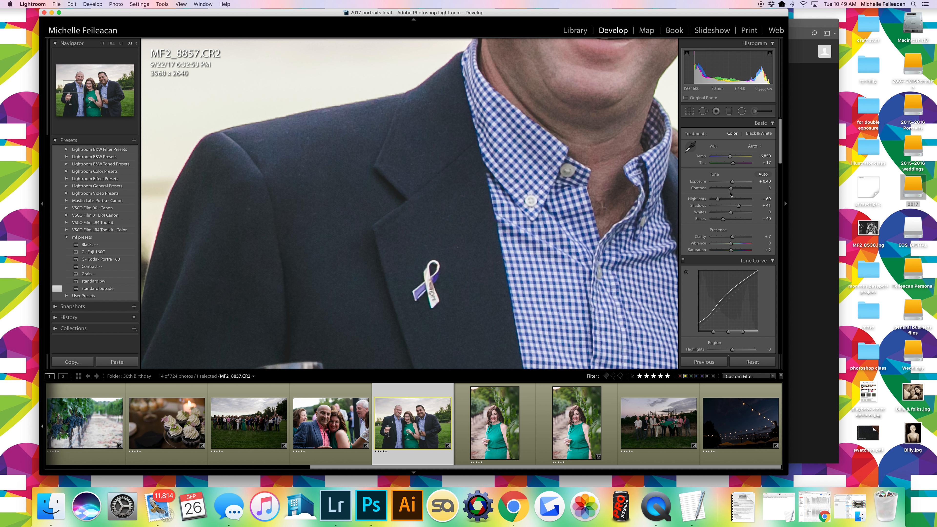
click(703, 112)
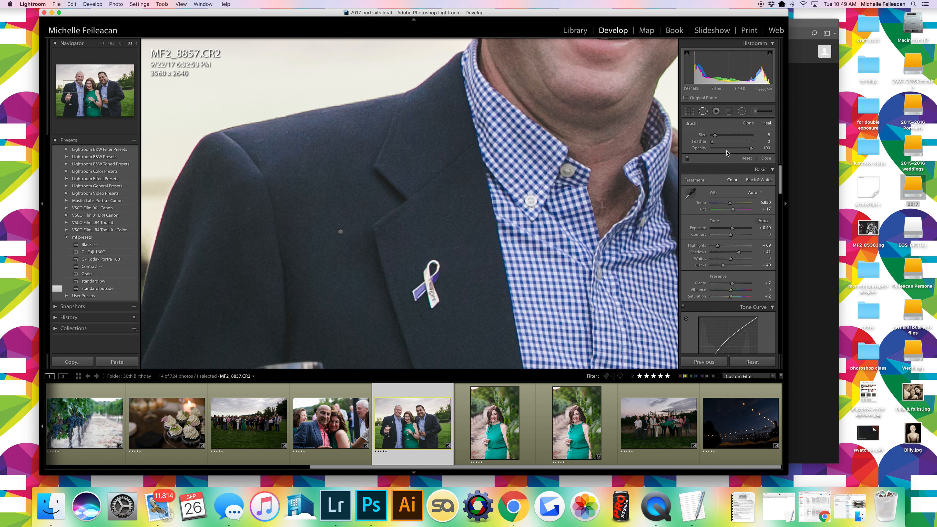
click(721, 148)
click(340, 232)
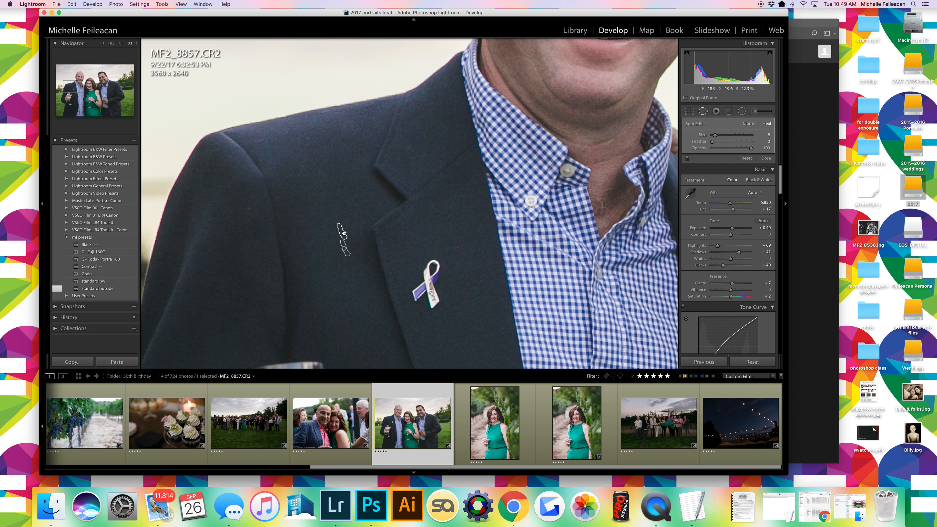
click(723, 148)
click(102, 43)
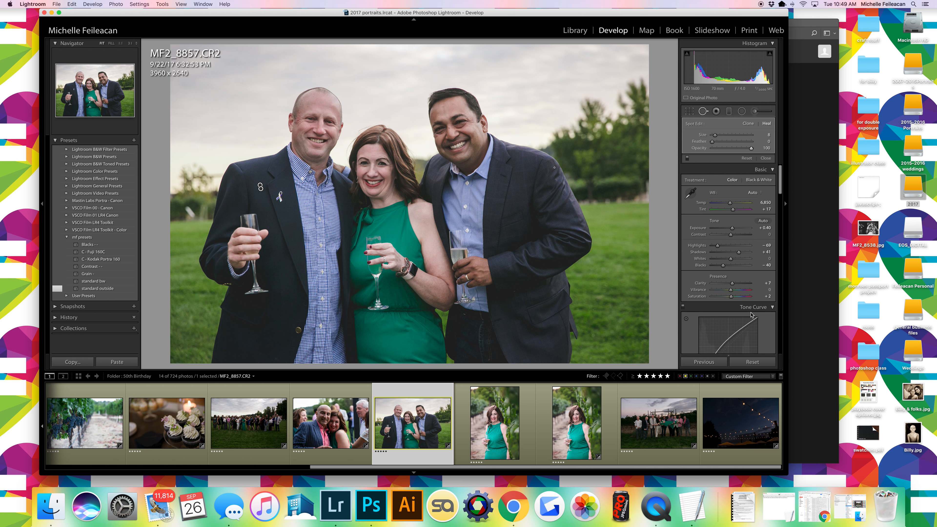
Review the photo's sharpening, noise reduction and lens profile correction settings
scroll(753, 313, down, 6)
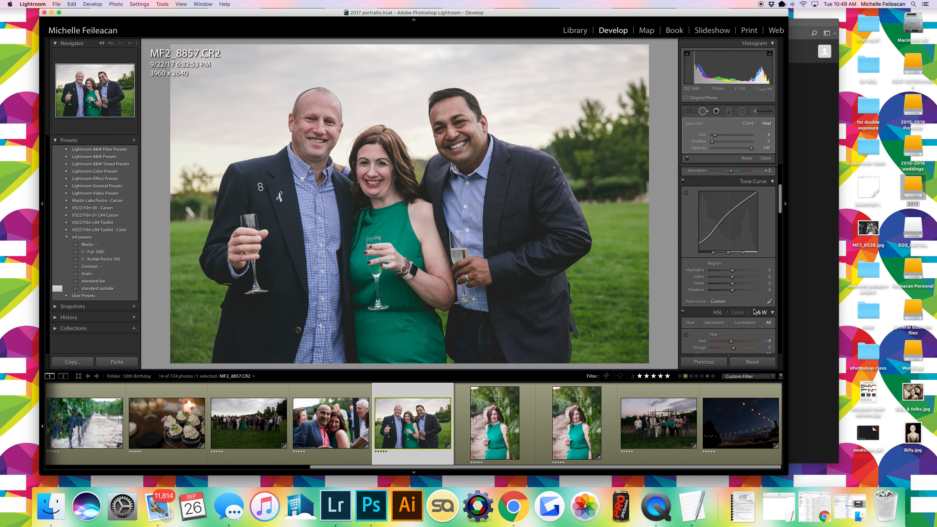
scroll(754, 311, down, 10)
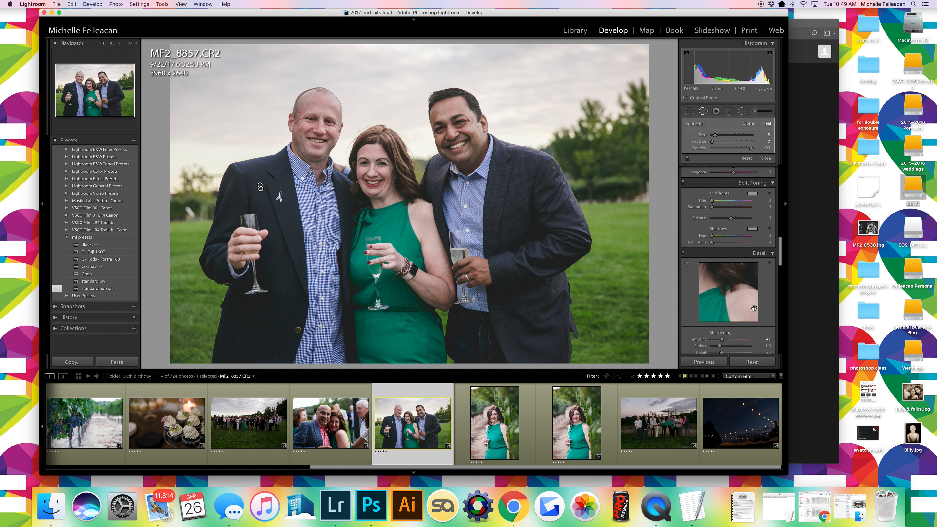
scroll(753, 308, down, 3)
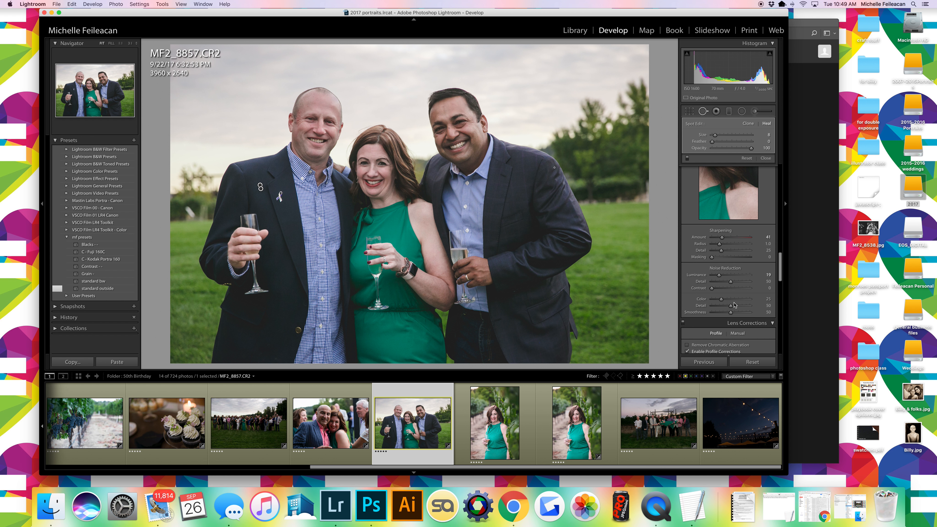
scroll(745, 268, down, 4)
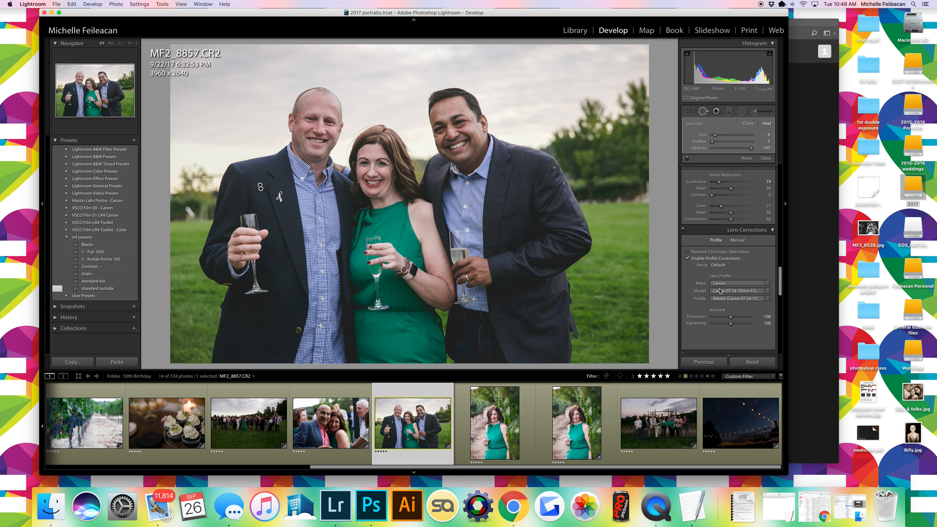
Warm the group photo's white balance by setting the temperature to 7,258
scroll(750, 272, down, 7)
scroll(750, 273, up, 15)
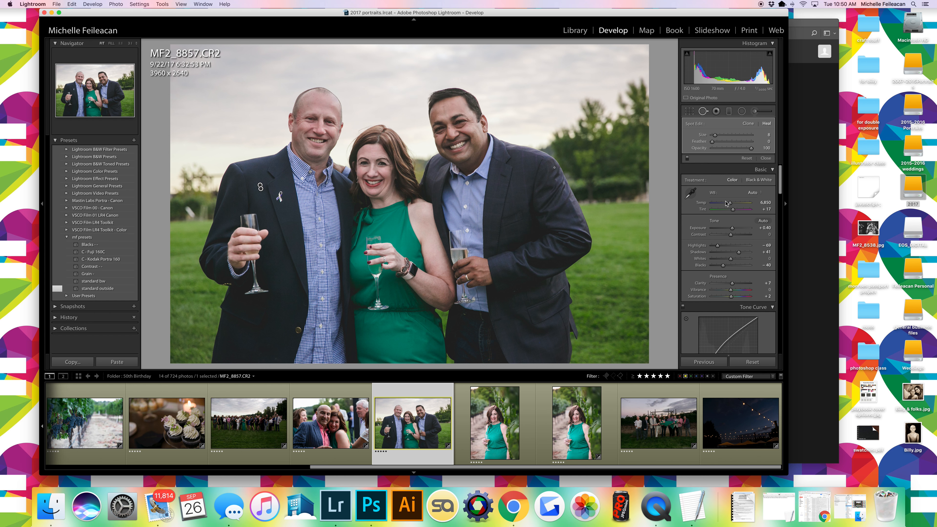
drag(731, 204, 734, 205)
drag(735, 205, 732, 205)
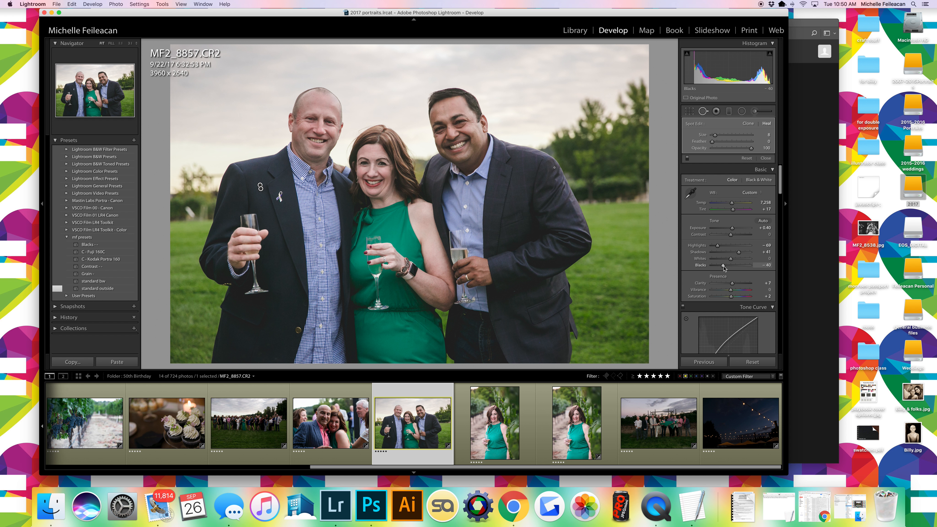
mouse_move(723, 267)
mouse_down()
mouse_move(714, 270)
mouse_move(732, 270)
mouse_move(723, 270)
mouse_up()
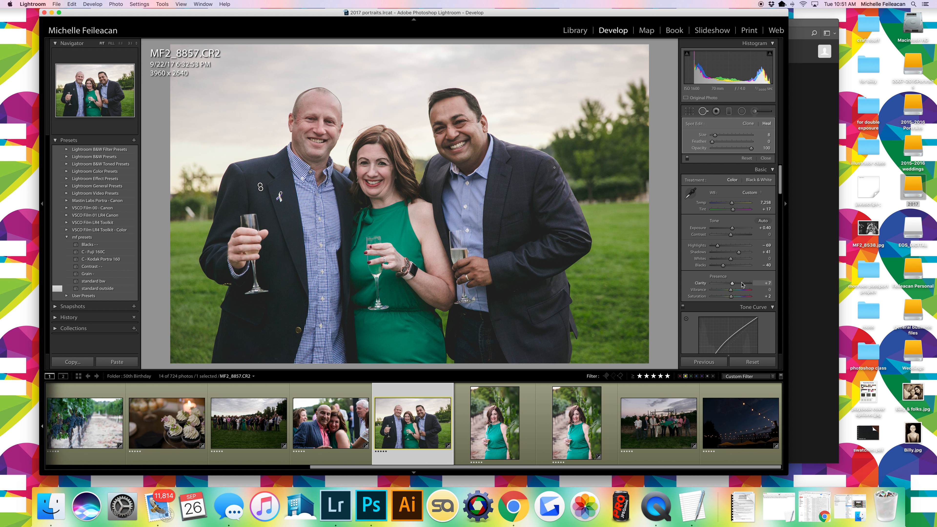
Try a strong Clarity of +52 on the group photo and settle on about +11
click(741, 283)
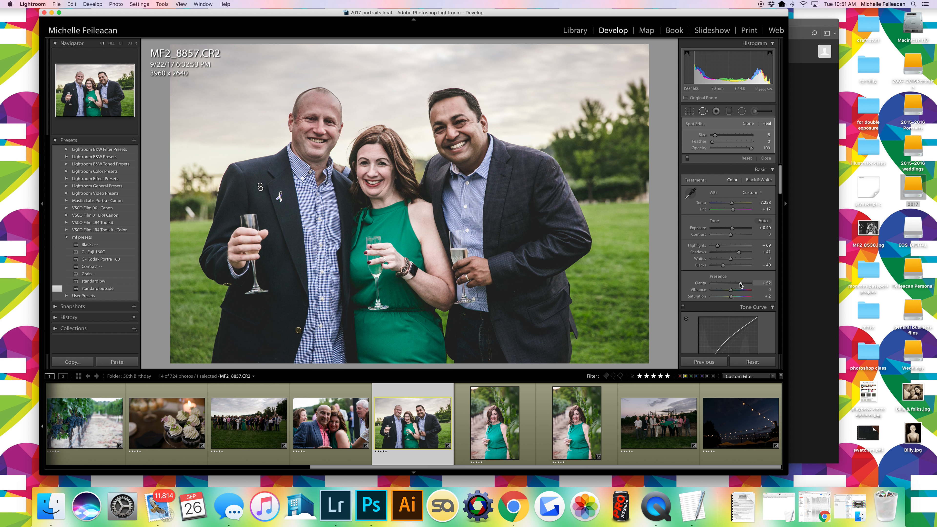
drag(741, 283, 733, 285)
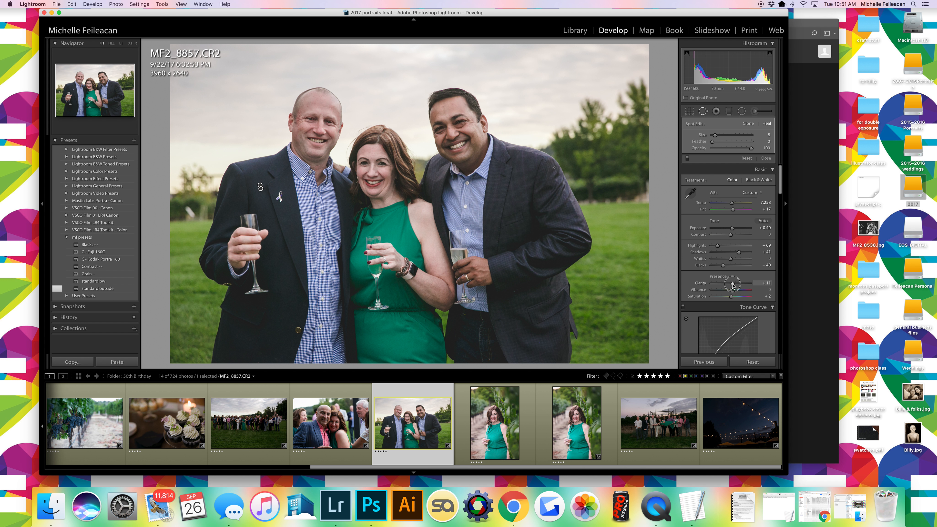
drag(732, 284, 732, 285)
Close the Spot Removal tool on the group photo
scroll(738, 272, down, 4)
scroll(738, 272, down, 2)
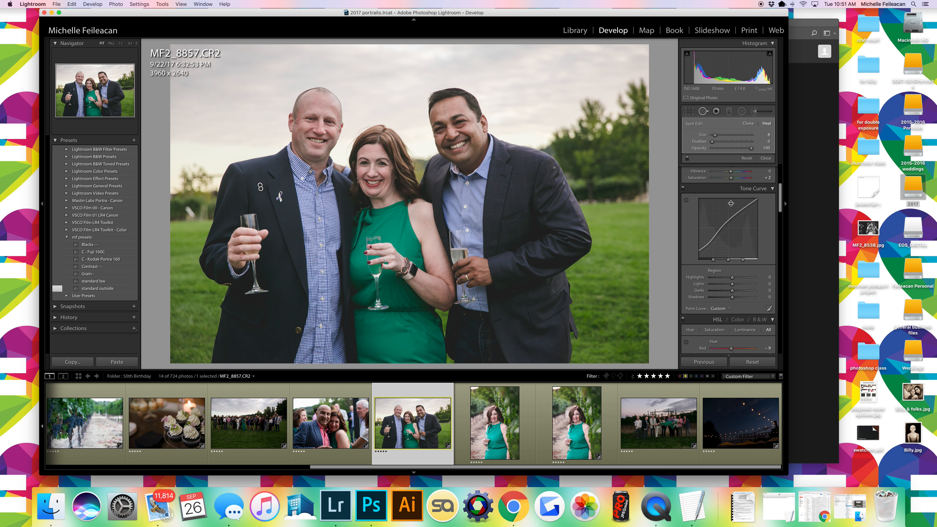
click(702, 114)
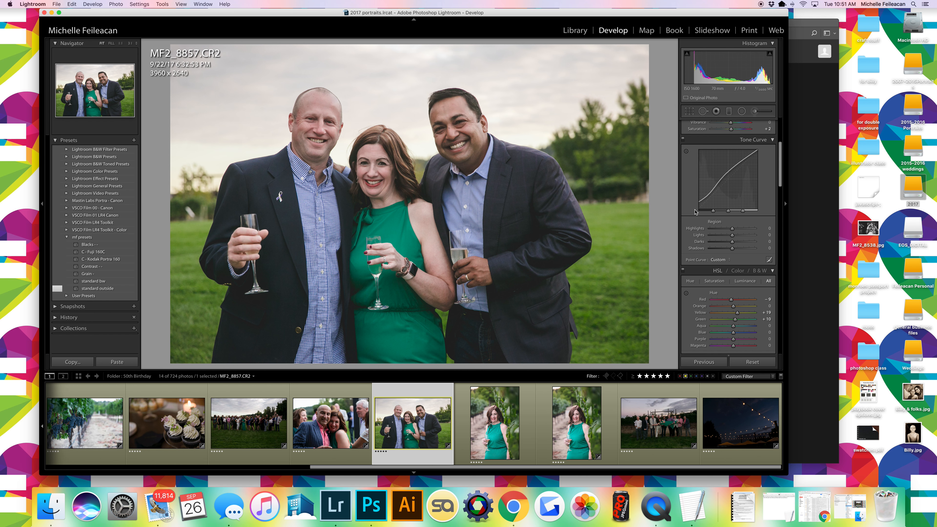
Shift the HSL Red hue in both directions to compare skin tones, ending close to its starting value
scroll(743, 254, down, 5)
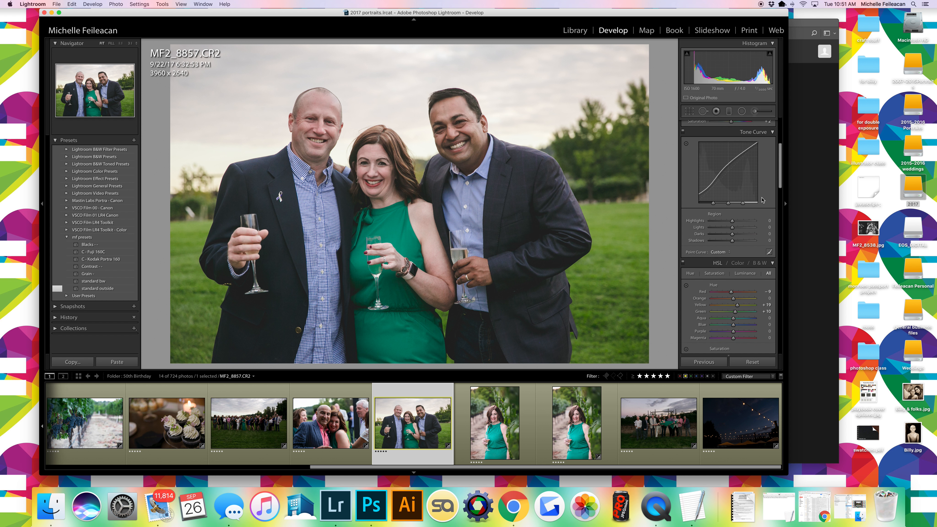
scroll(742, 254, down, 5)
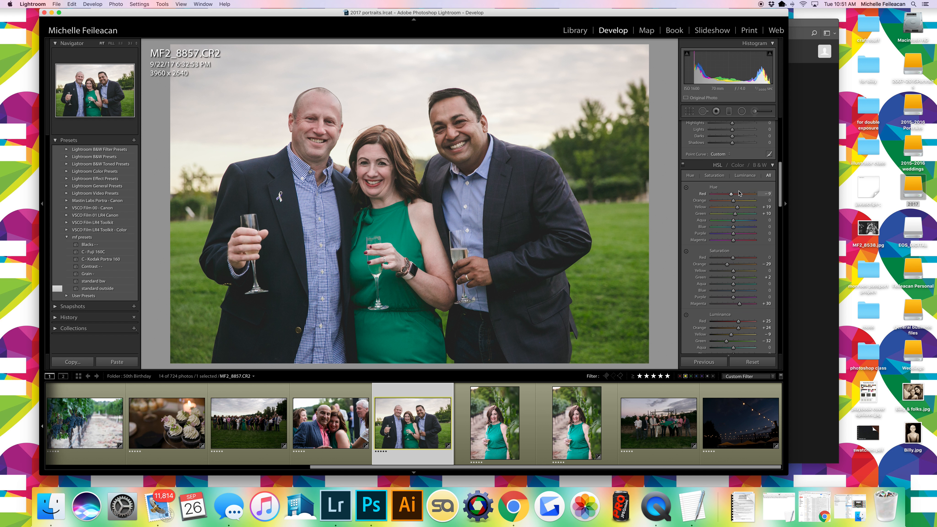
scroll(731, 187, down, 1)
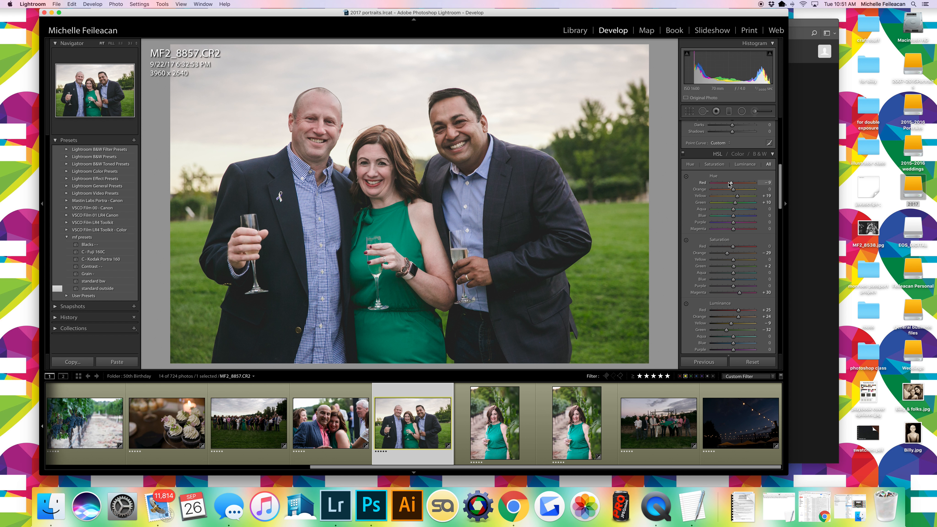
scroll(734, 187, down, 2)
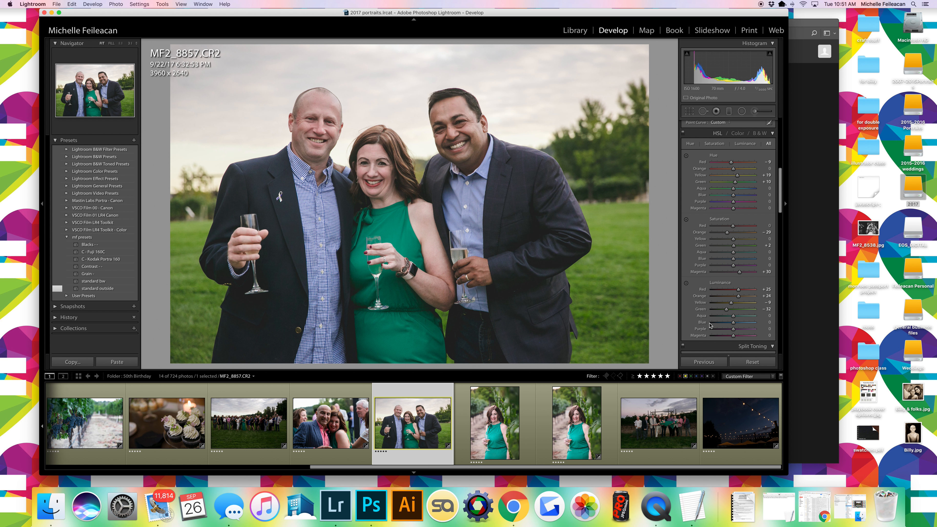
scroll(728, 307, down, 1)
scroll(728, 308, down, 3)
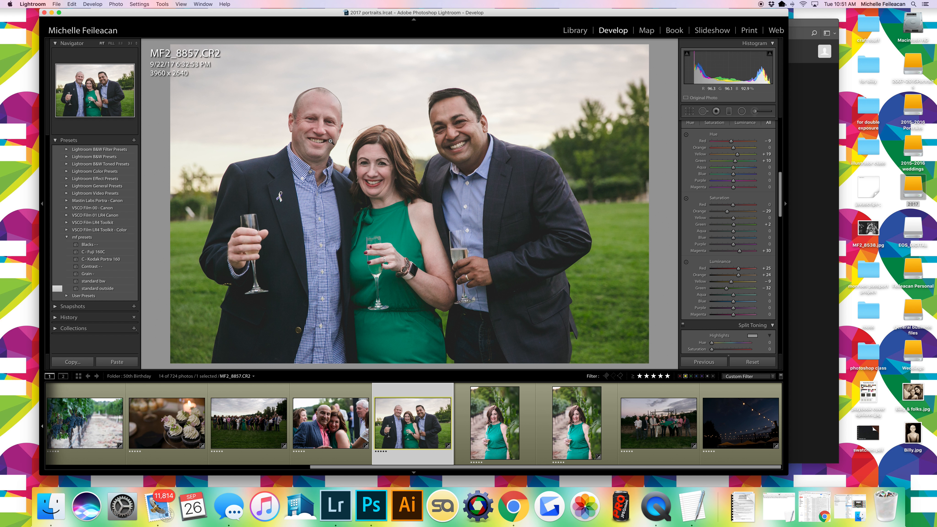
scroll(743, 178, up, 1)
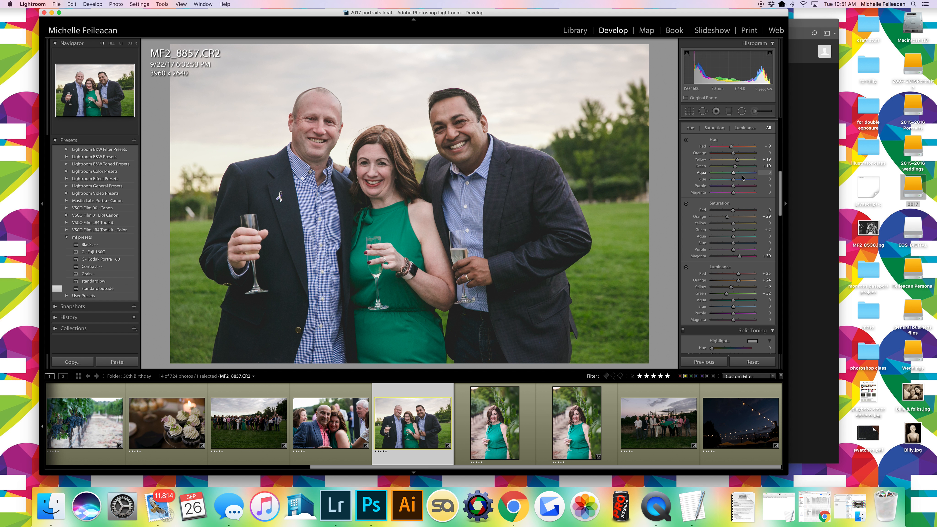
click(746, 147)
click(729, 147)
drag(729, 148, 731, 147)
Set the HSL Green hue to +21 and the Green saturation to −24
click(744, 167)
drag(744, 168, 736, 168)
click(740, 167)
drag(739, 168, 736, 168)
drag(728, 231, 717, 231)
drag(721, 230, 723, 230)
click(728, 229)
Try brighter and darker HSL Green luminance values and settle on −22
scroll(737, 222, down, 1)
scroll(738, 221, down, 3)
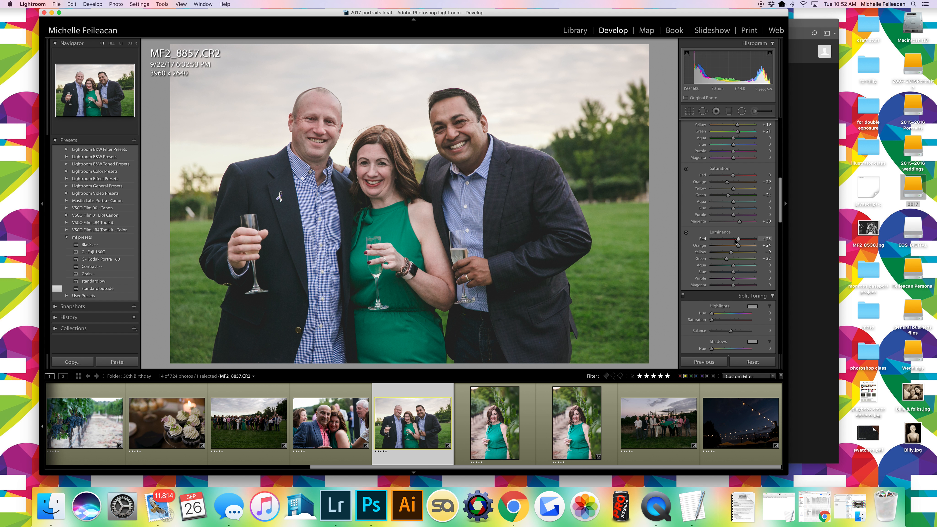
click(750, 258)
click(718, 259)
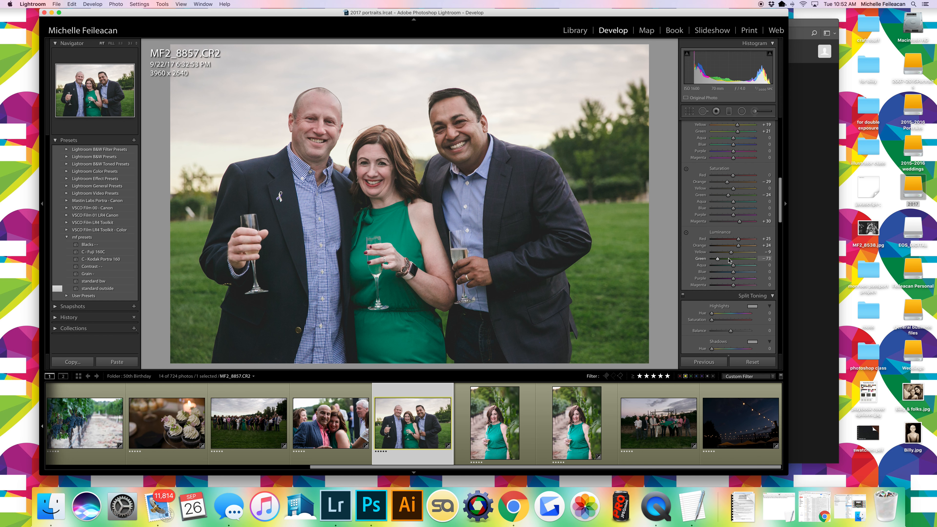
click(728, 259)
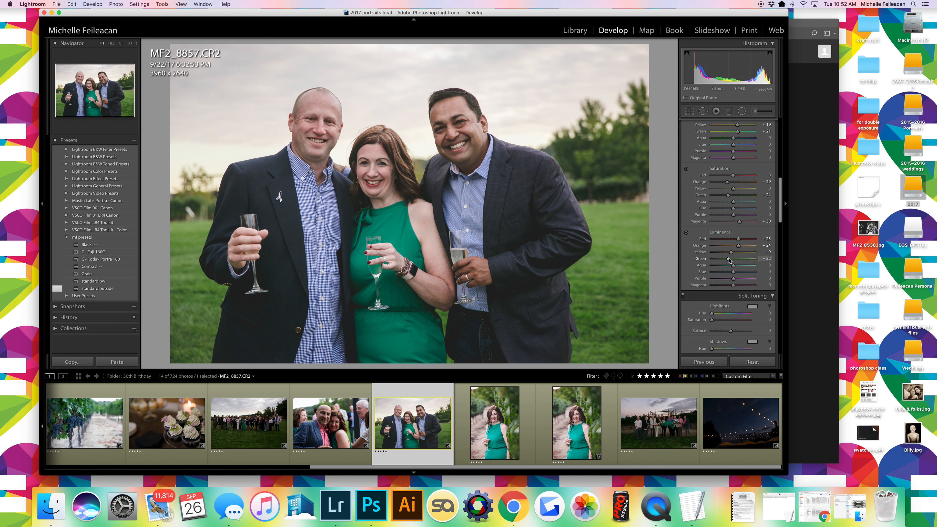
Set the HSL Red luminance to +11 and the Red saturation to −3
click(749, 239)
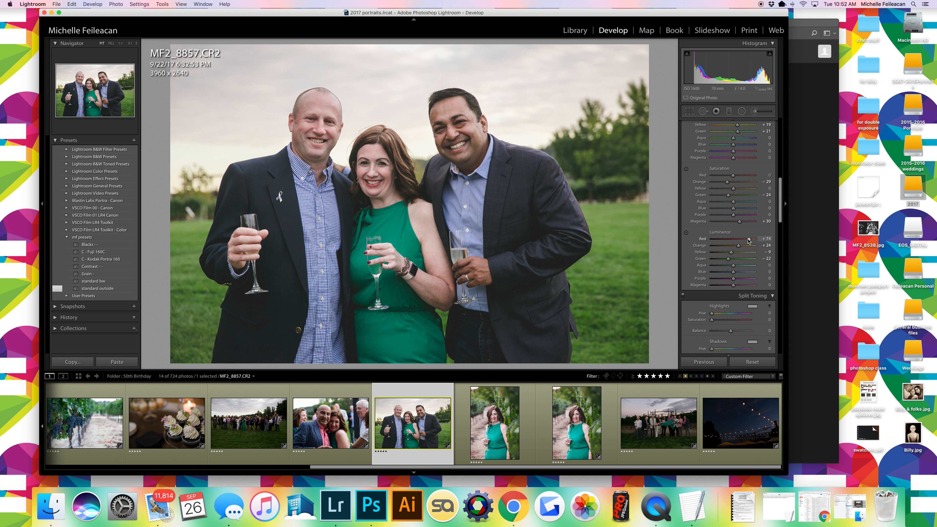
click(731, 239)
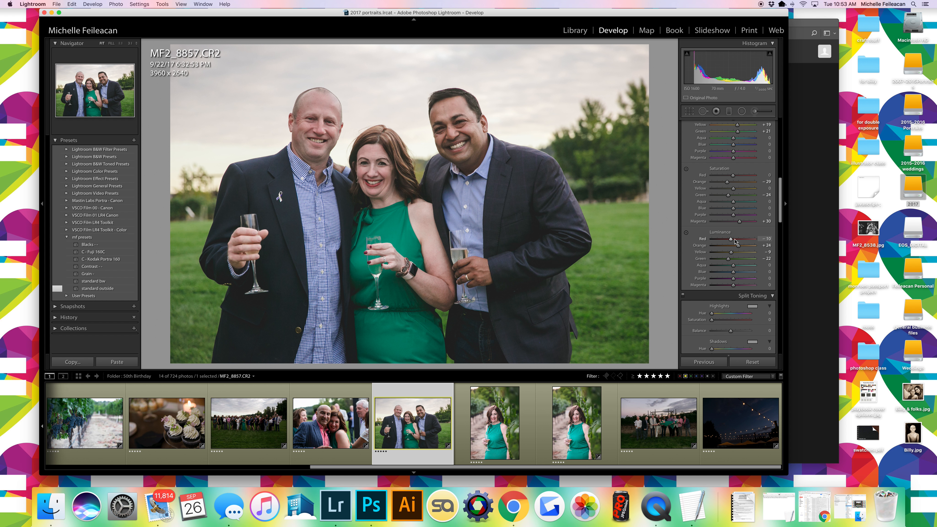
mouse_move(732, 241)
mouse_down()
mouse_move(746, 240)
mouse_move(737, 240)
mouse_up()
click(727, 175)
drag(732, 176, 734, 176)
Compare the group photo with lens profile corrections disabled and enabled, leaving them enabled
scroll(712, 202, down, 2)
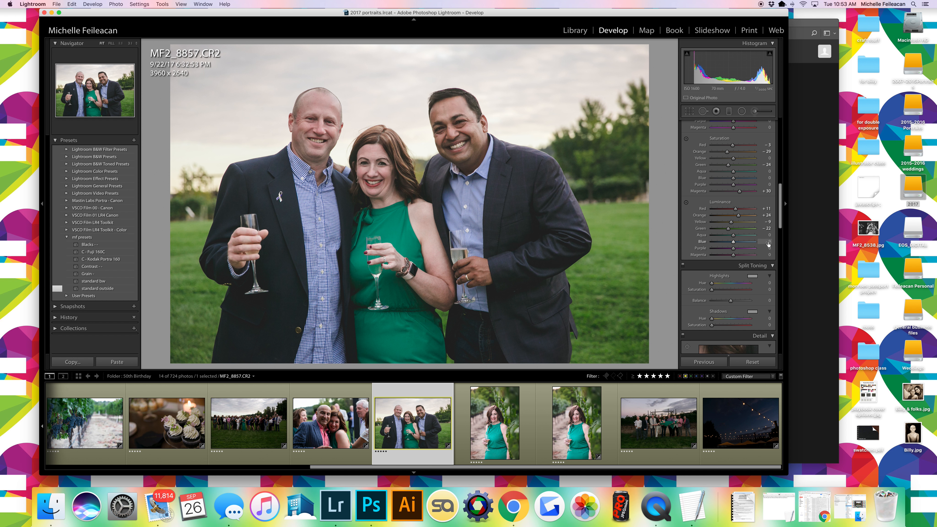
scroll(749, 303, down, 1)
scroll(738, 288, down, 6)
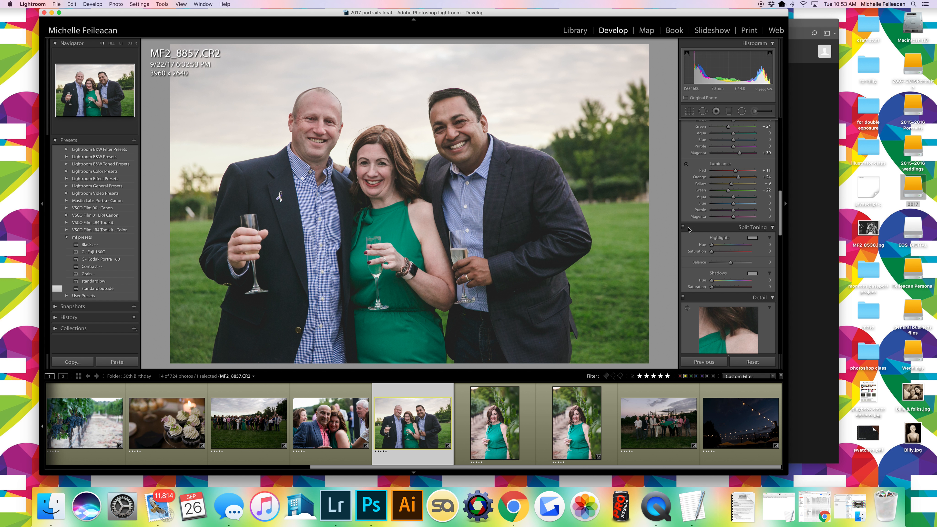
scroll(721, 299, down, 5)
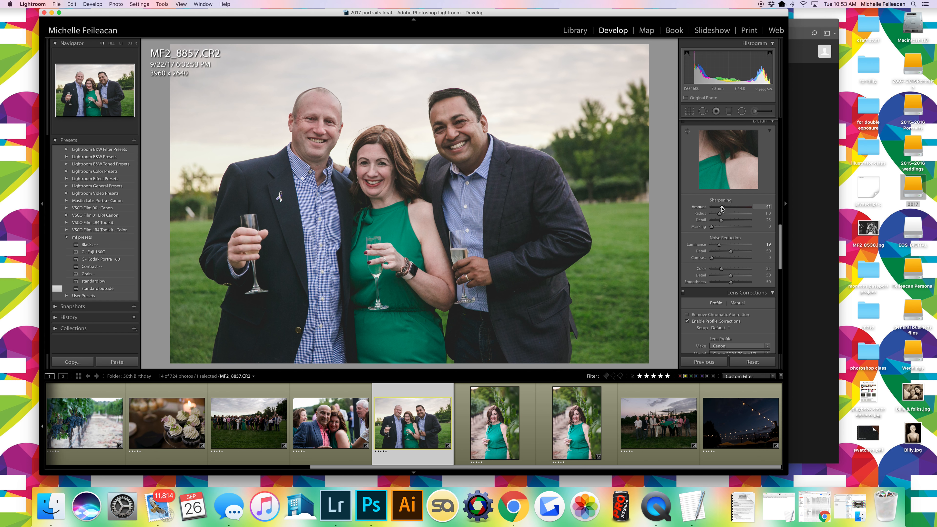
scroll(722, 209, down, 3)
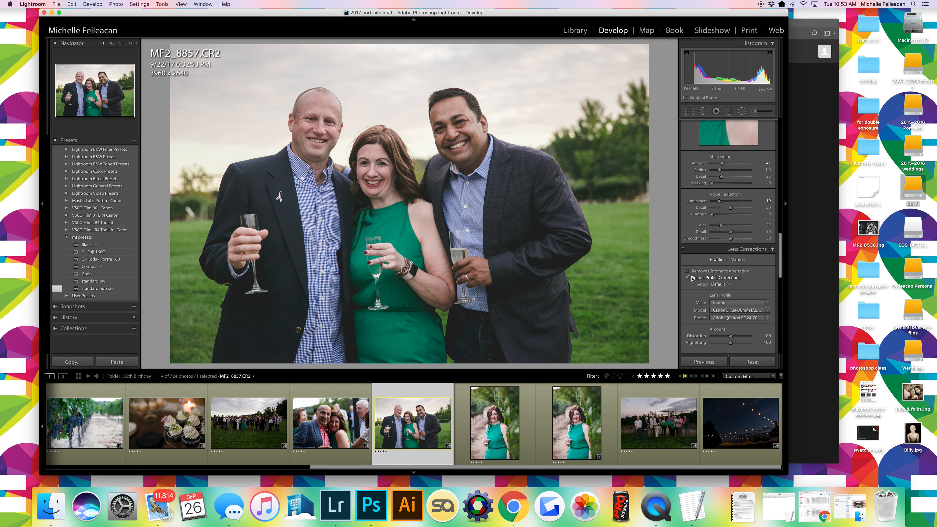
scroll(693, 281, down, 2)
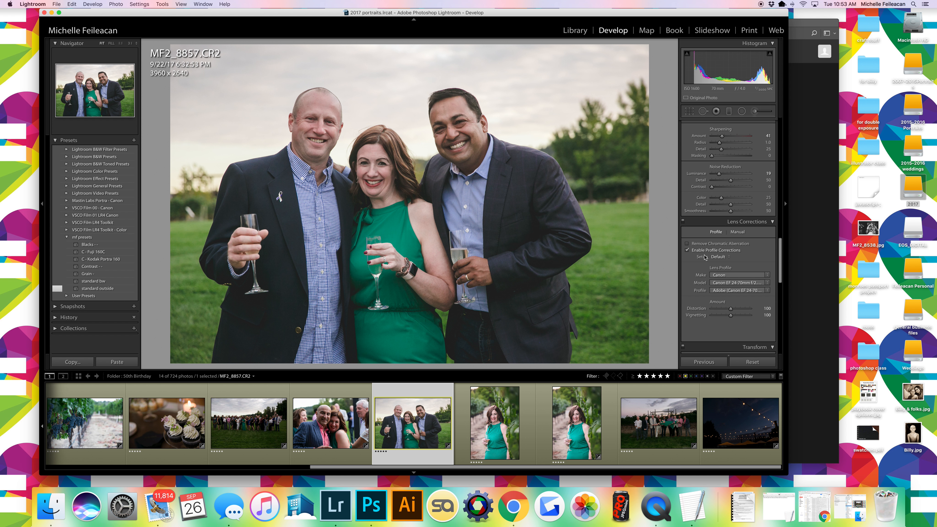
click(687, 250)
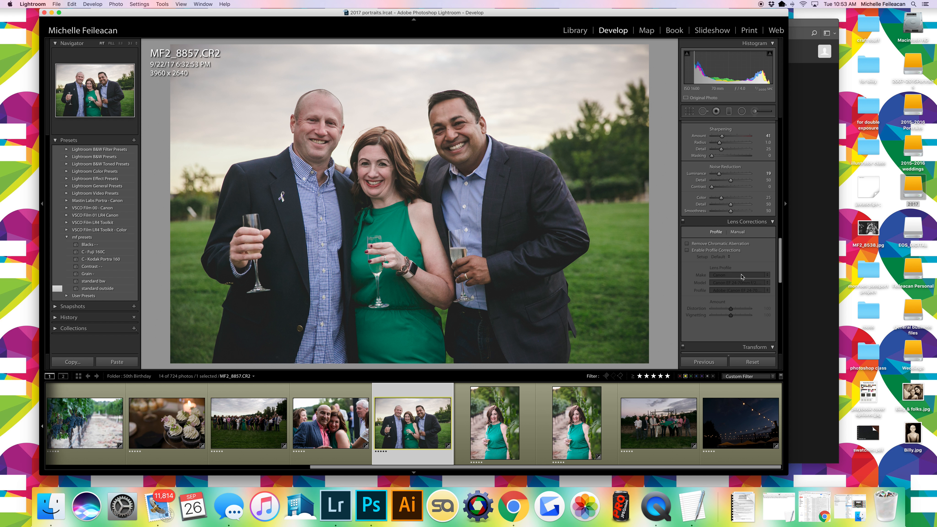
click(715, 251)
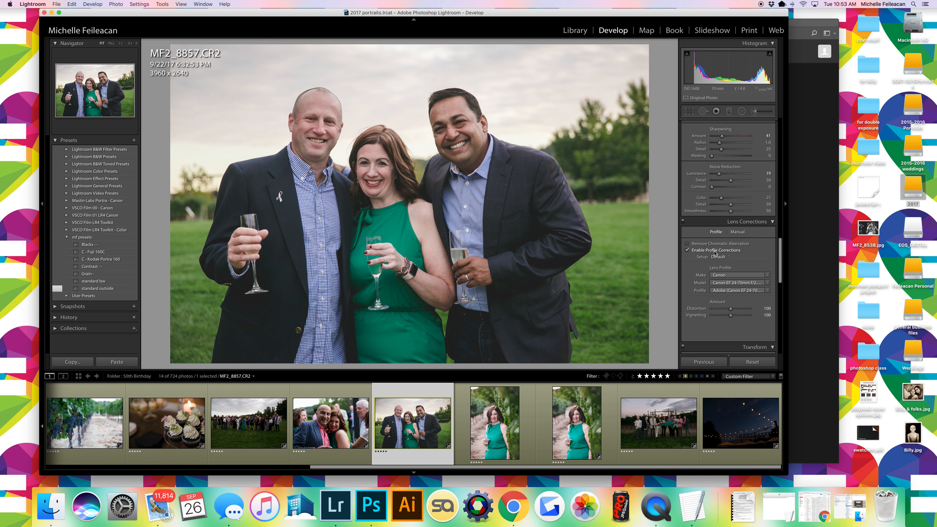
Try a slight vertical perspective transform of +2 on the group photo
scroll(715, 252, down, 5)
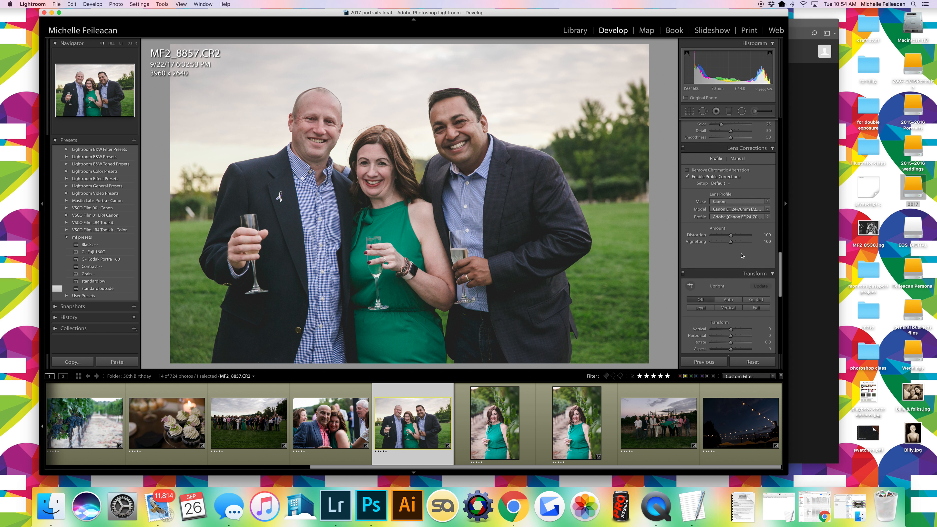
scroll(742, 255, down, 5)
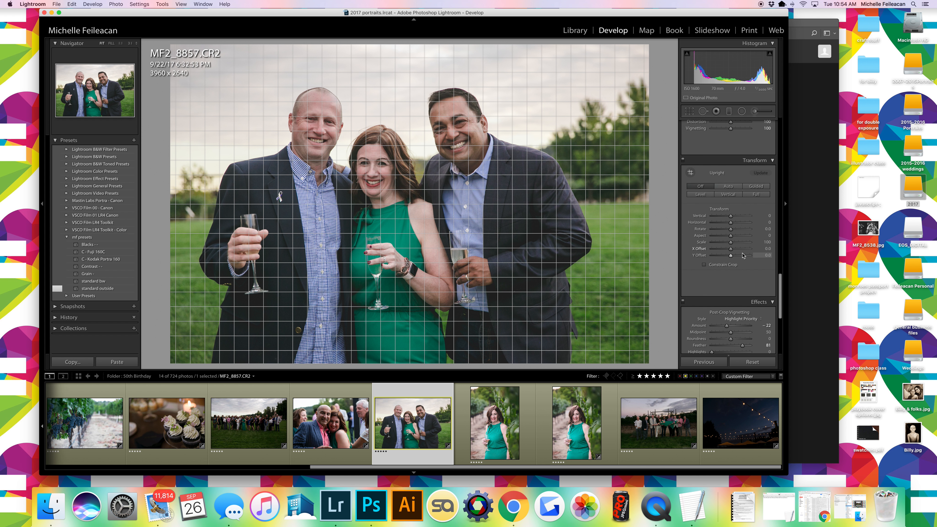
scroll(734, 178, down, 2)
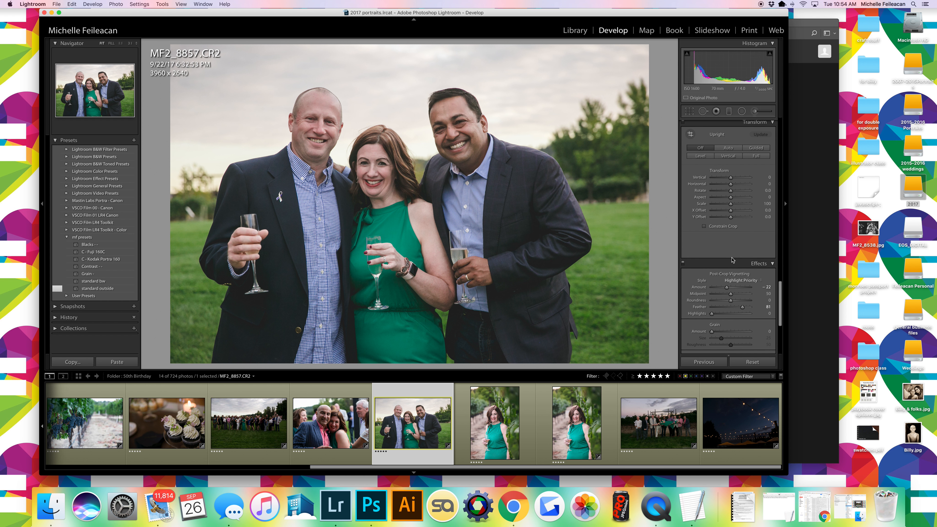
click(725, 155)
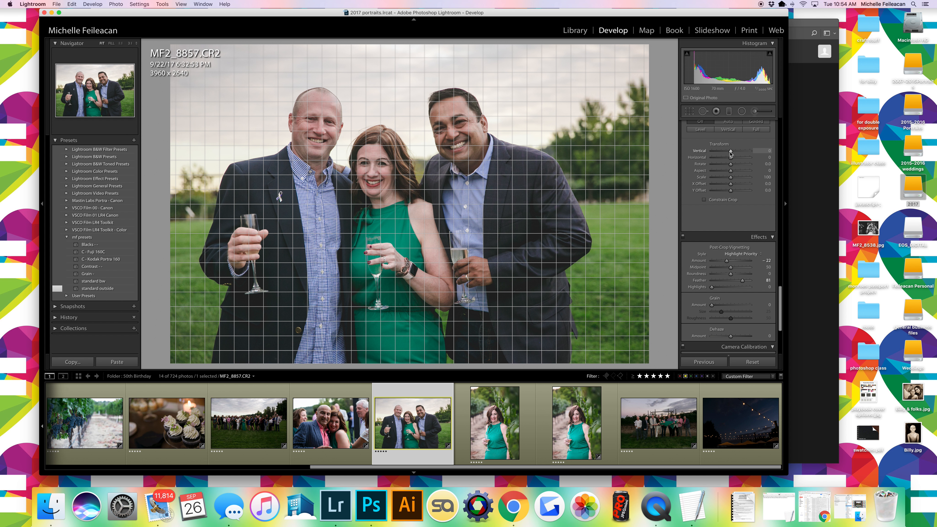
drag(730, 151, 731, 153)
Try lighter and darker post-crop vignetting amounts, including −24, and settle on −2
scroll(731, 229, down, 3)
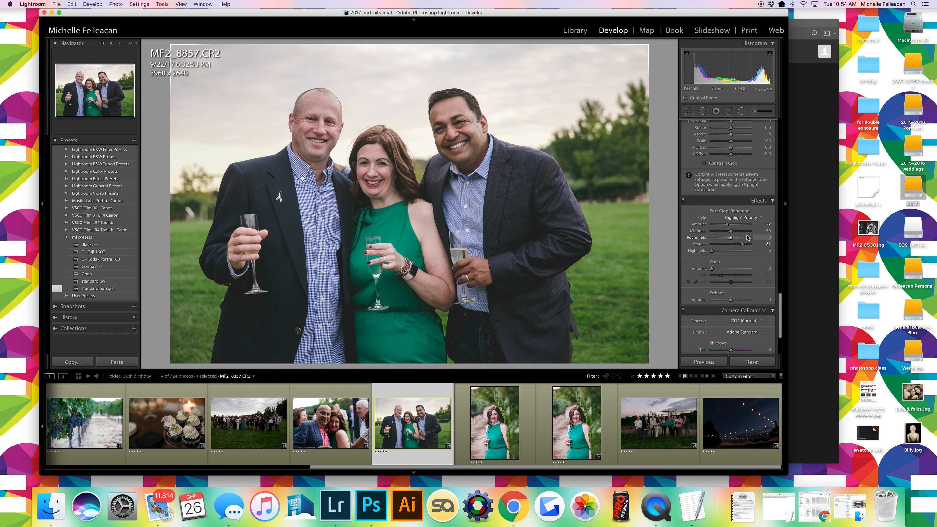
click(731, 225)
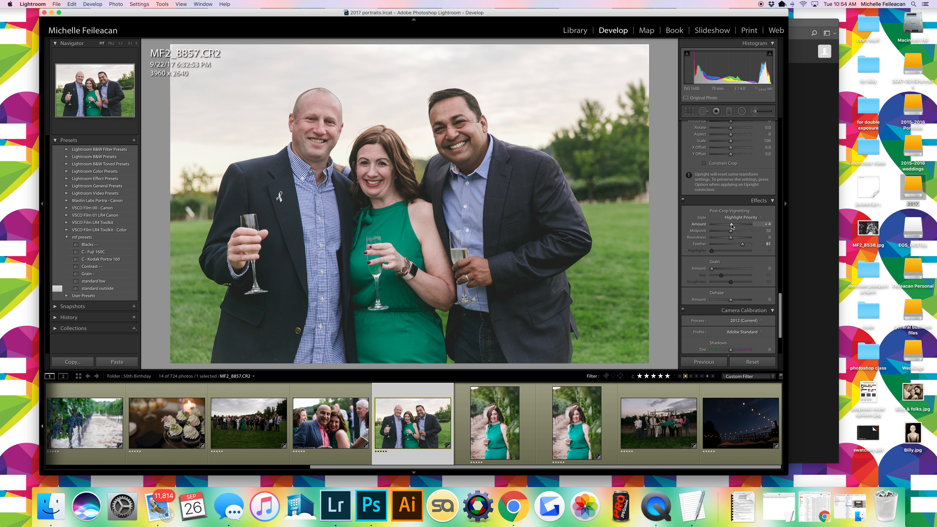
click(732, 224)
drag(731, 225, 726, 226)
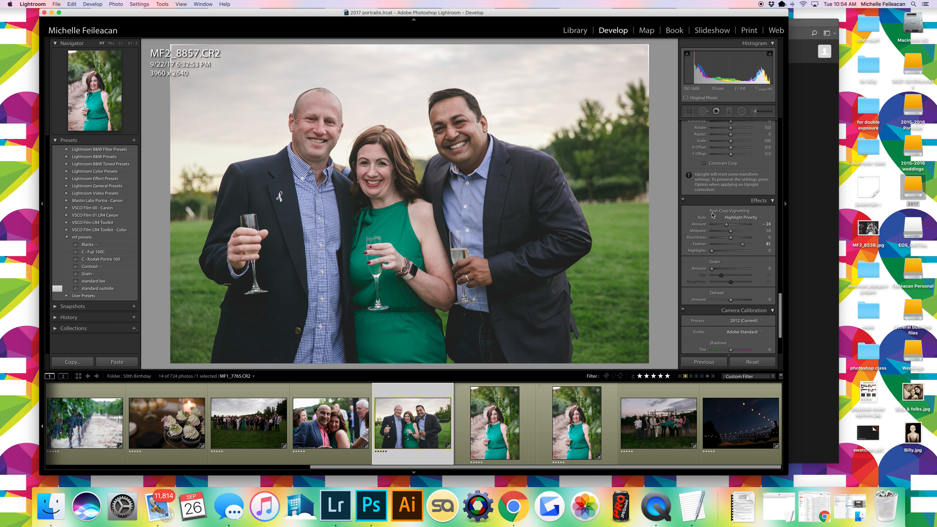
drag(726, 224, 731, 227)
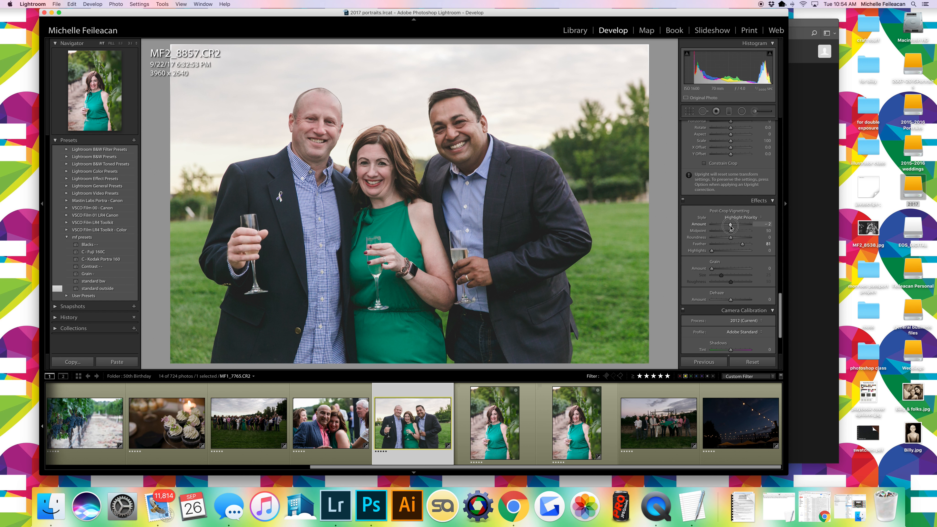
Reset the Vertical transform value to 0
scroll(730, 227, up, 3)
click(730, 182)
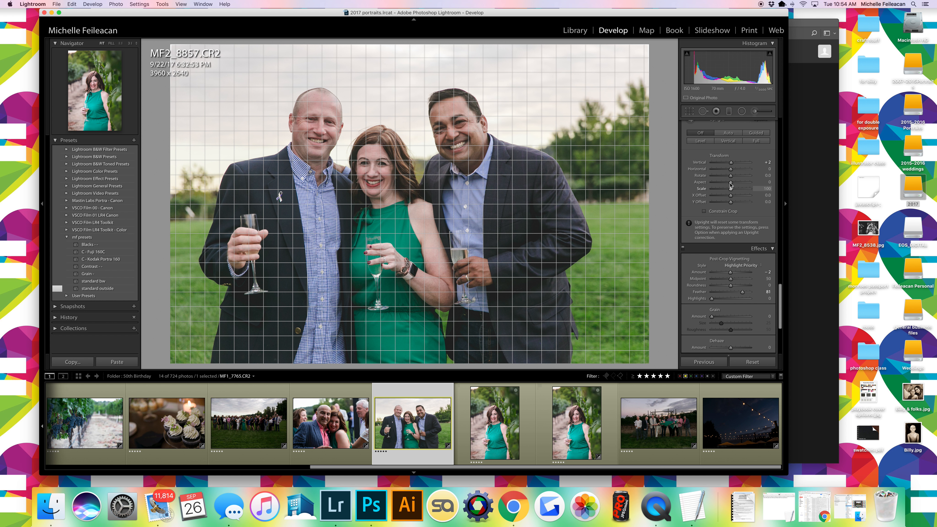
click(768, 163)
text(0)
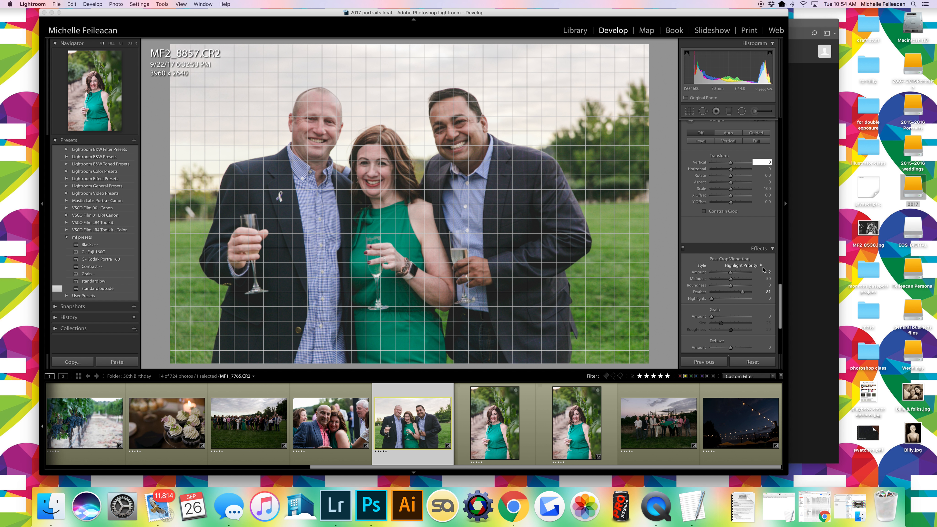
Try stronger Dehaze amounts on the group photo, including +10, and settle on +1
key(Return)
scroll(736, 240, down, 4)
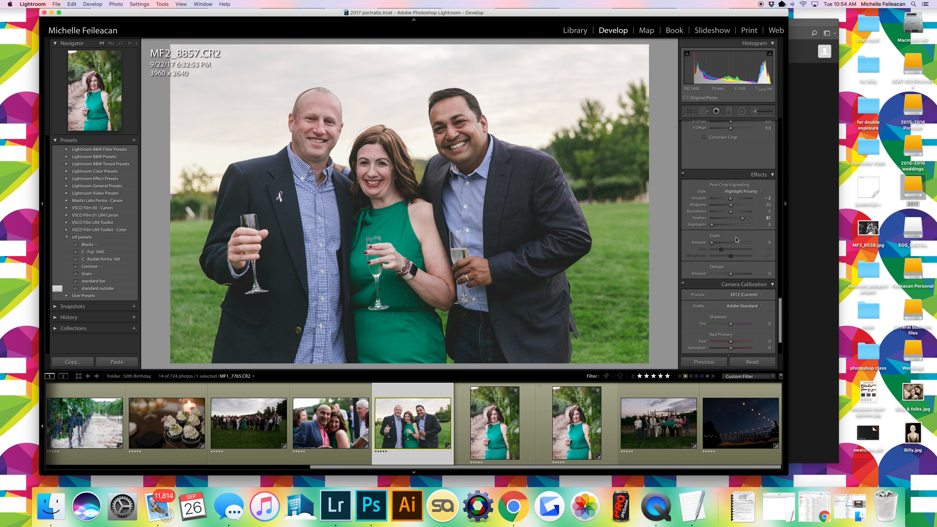
scroll(736, 240, down, 1)
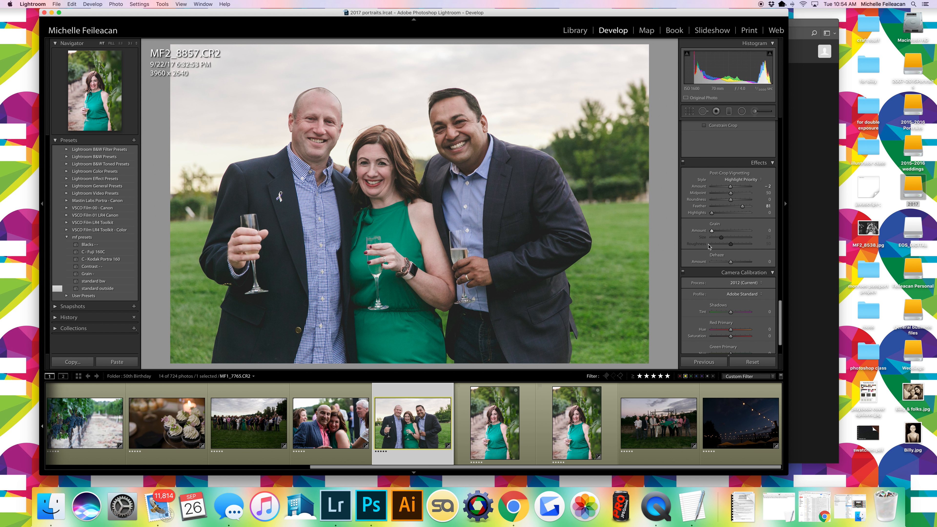
scroll(704, 252, down, 2)
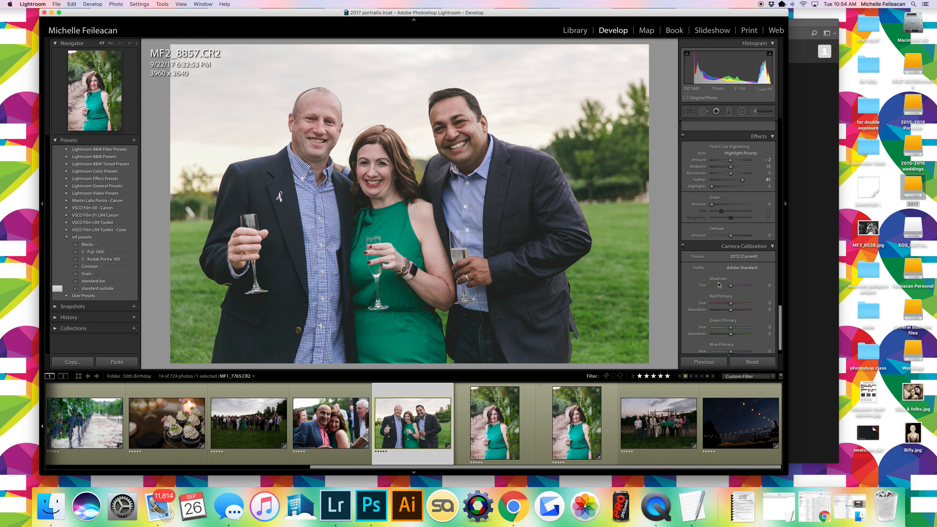
click(740, 237)
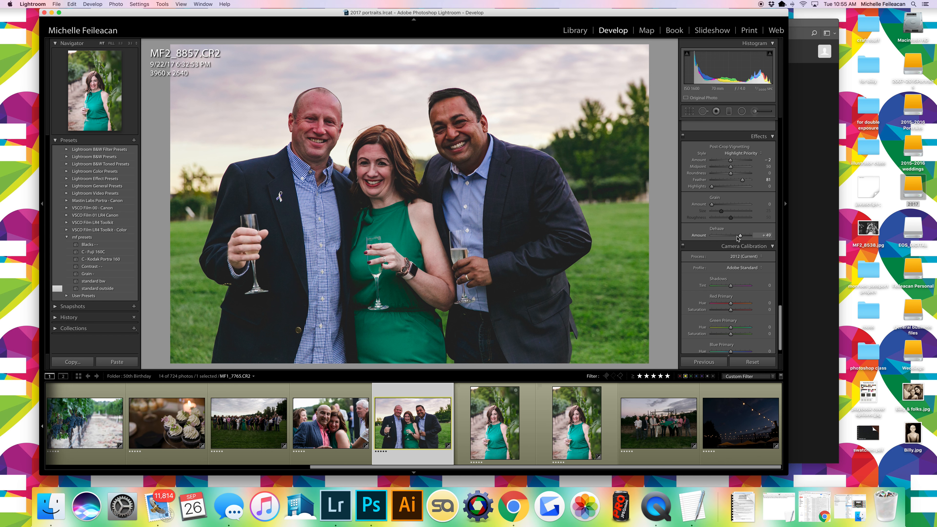
drag(737, 236, 733, 236)
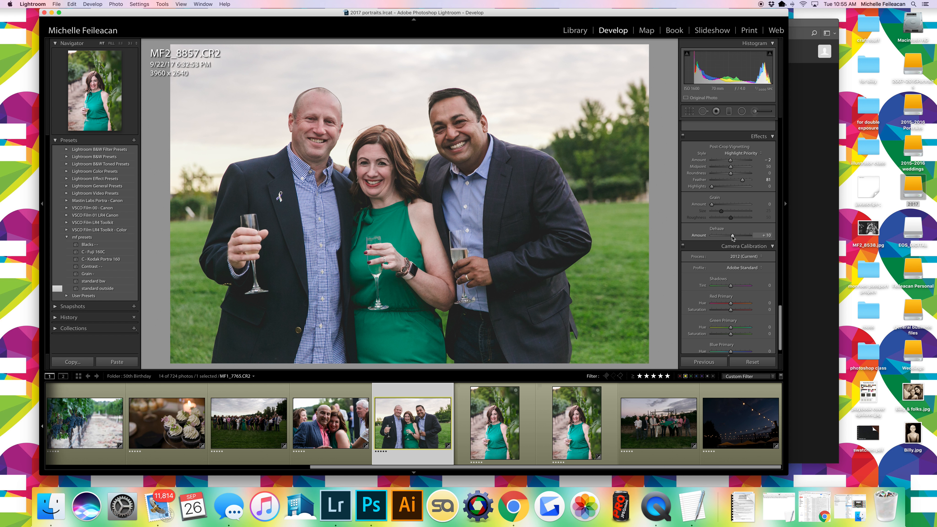
scroll(732, 237, up, 1)
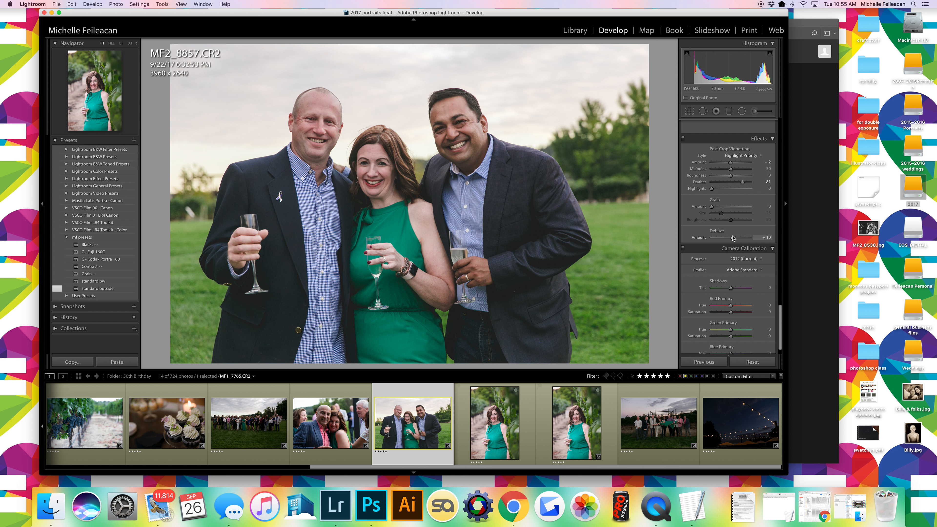
drag(735, 237, 734, 239)
scroll(737, 242, down, 2)
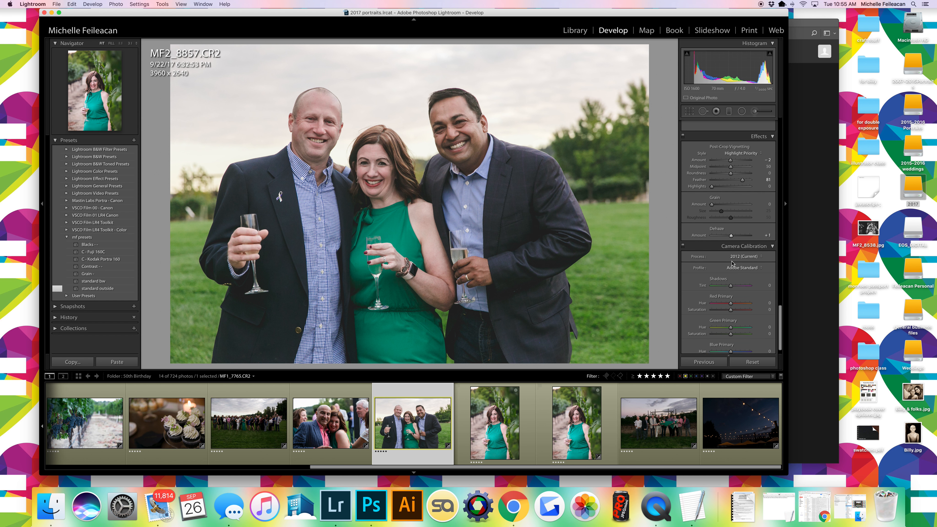
Collapse the Camera Calibration settings
scroll(741, 274, up, 1)
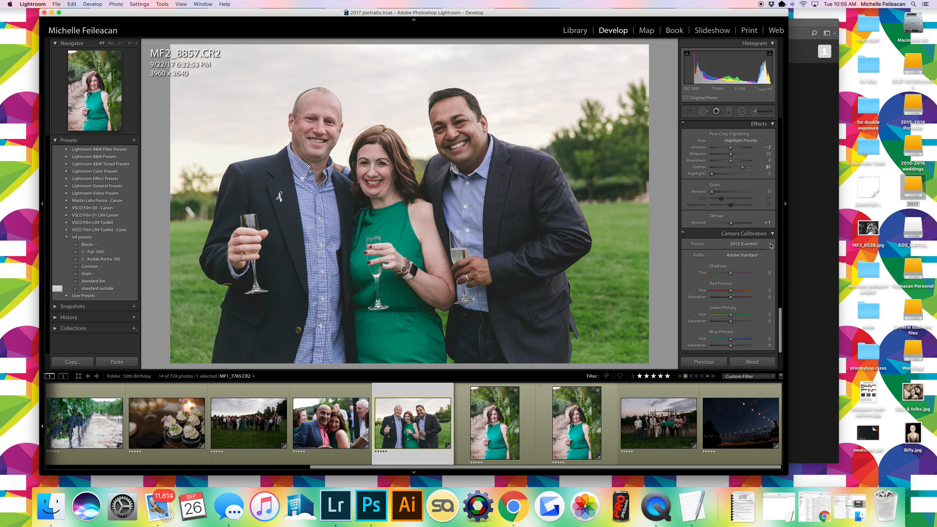
scroll(735, 288, up, 1)
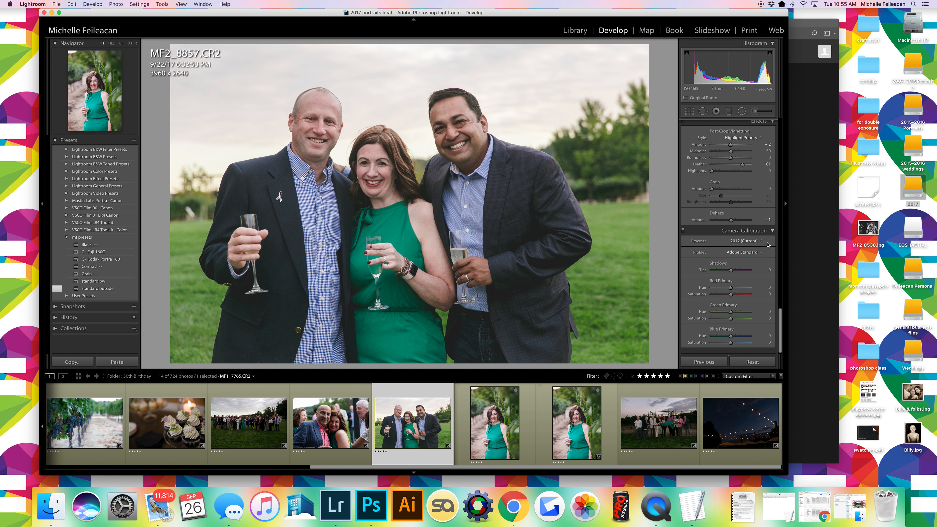
click(772, 236)
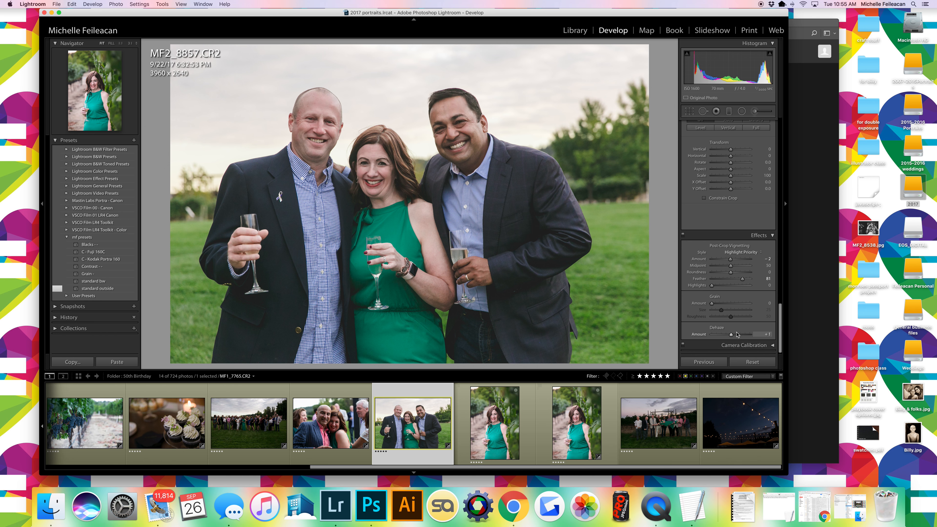
Crop the group photo slightly tighter to 3819 x 2546, keeping the original aspect ratio
scroll(745, 210, up, 3)
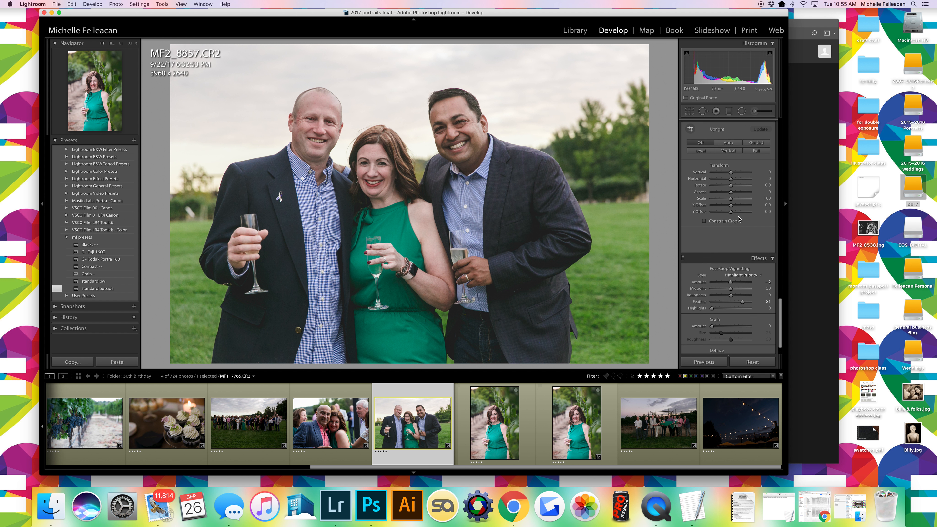
scroll(714, 226, up, 15)
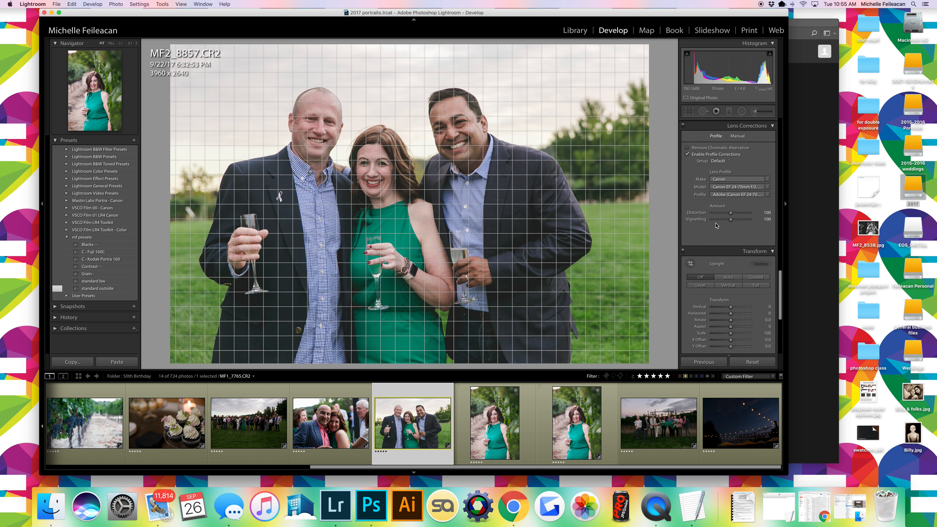
scroll(714, 229, up, 6)
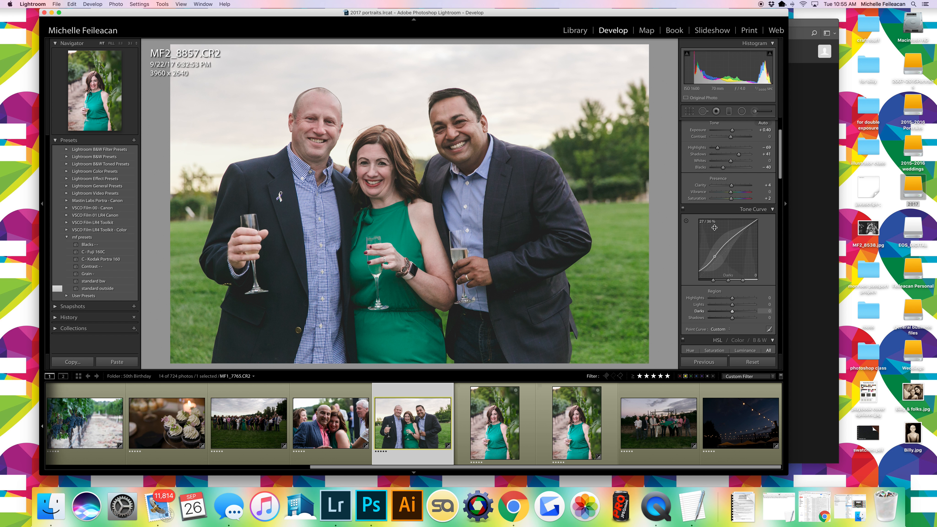
click(689, 111)
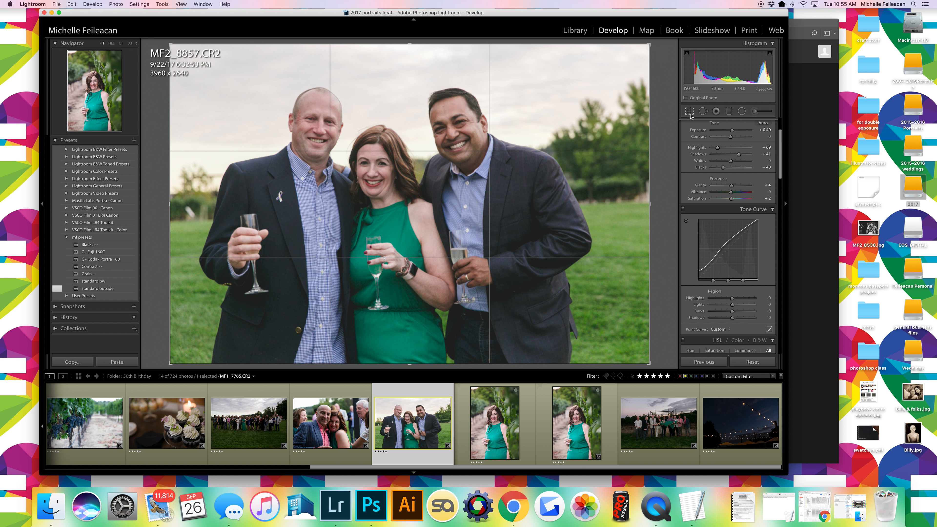
drag(650, 44, 643, 50)
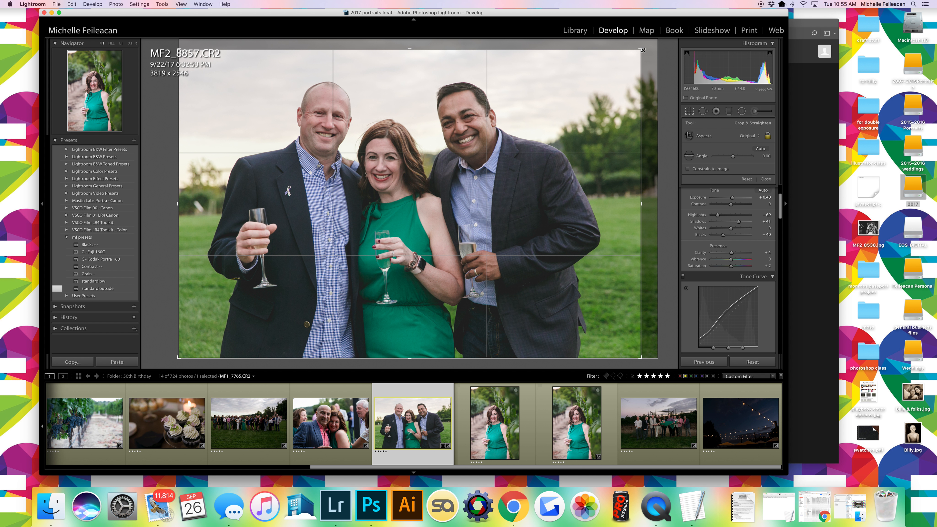
key(Return)
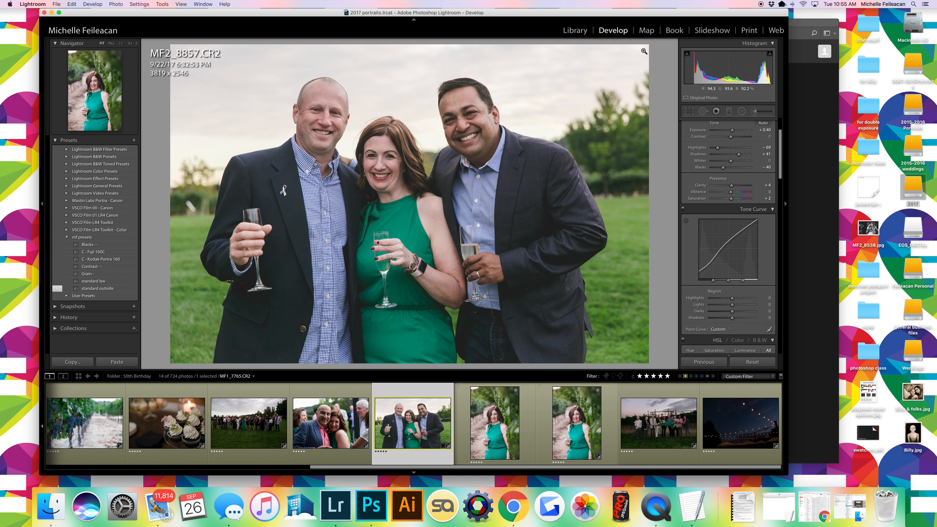
Set up an Adjustment Brush with the Exposure effect at an amount of 0.58
click(754, 112)
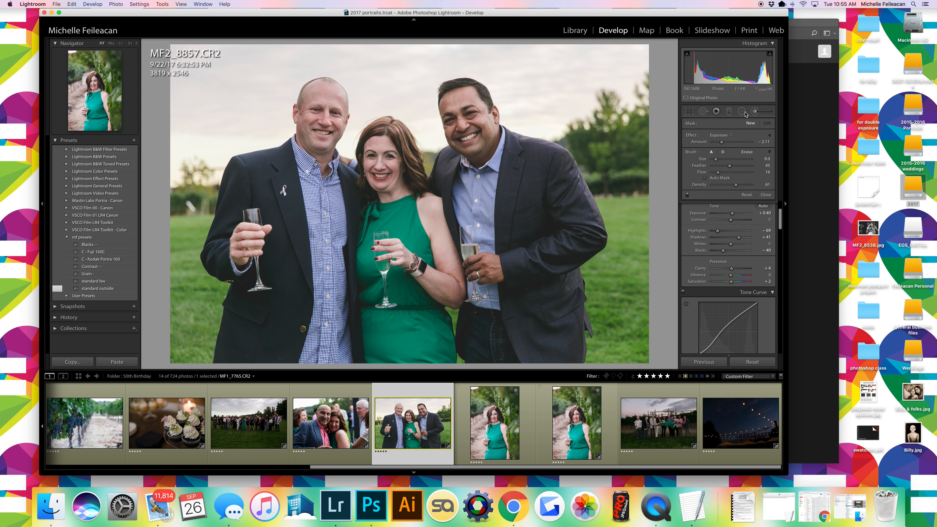
click(734, 143)
drag(735, 143, 735, 143)
key(bracketleft)
key(bracketleft)
key(bracketleft)
key(super+equal)
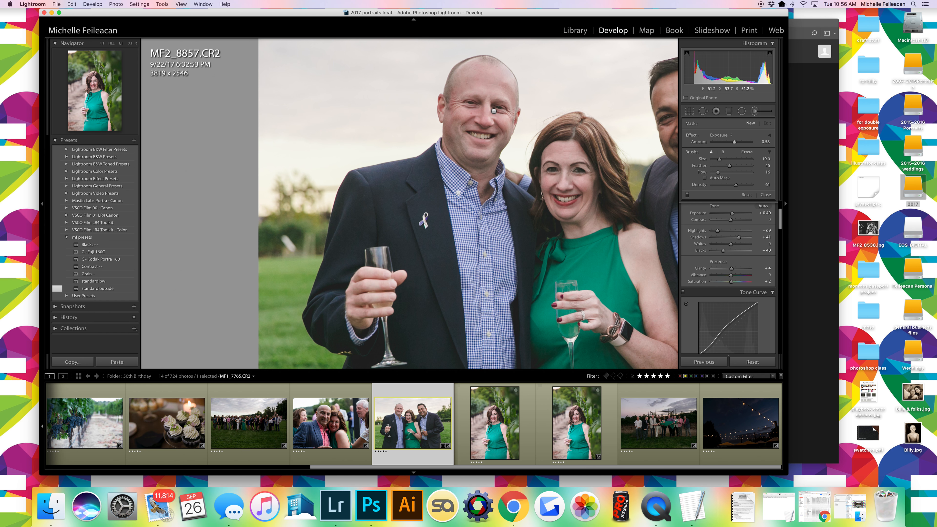
Brush the exposure adjustment over the eye area of the dark-haired man's face with a brush size of 4.0
key(bracketright)
key(bracketright)
key(bracketright)
key(bracketright)
key(bracketright)
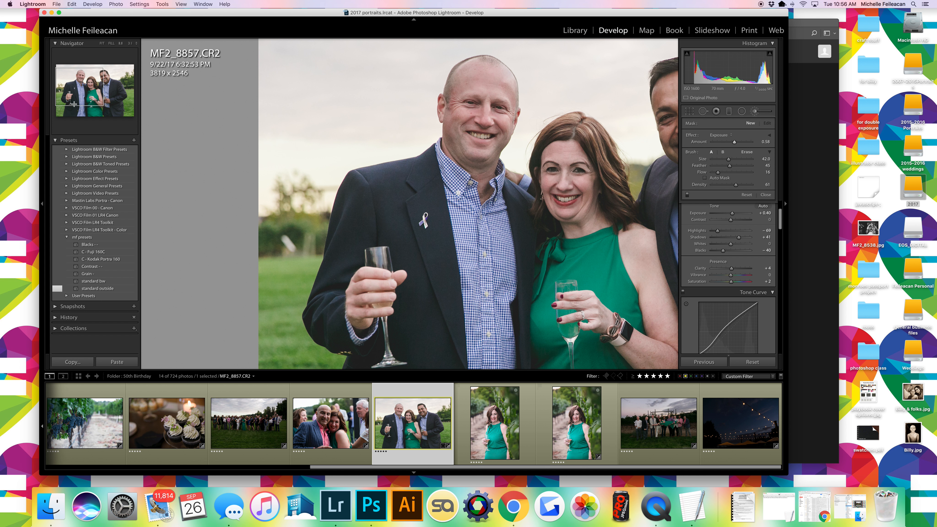
drag(74, 104, 97, 103)
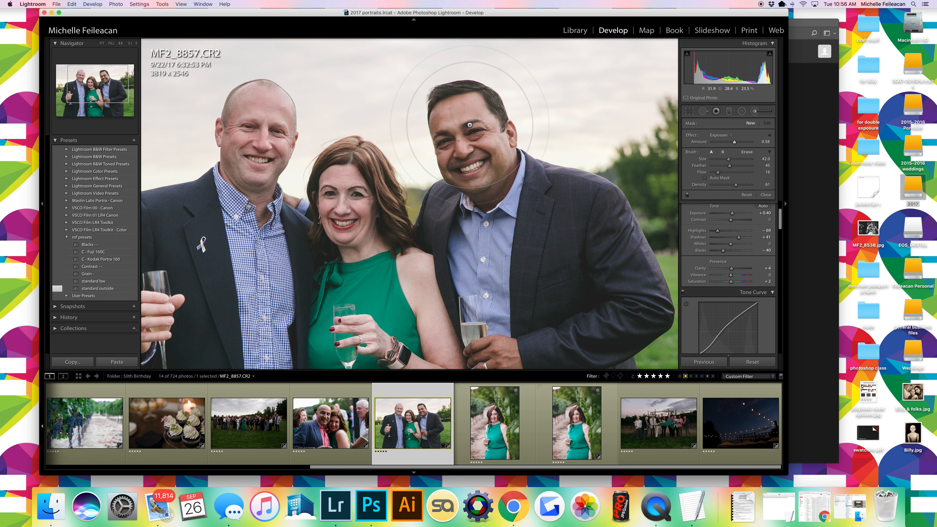
key(bracketleft)
key(bracketleft)
key(bracketleft)
key(bracketleft)
key(bracketleft)
key(bracketleft)
key(bracketleft)
key(bracketleft)
key(bracketleft)
key(bracketleft)
key(bracketleft)
key(bracketleft)
key(bracketright)
drag(448, 145, 440, 142)
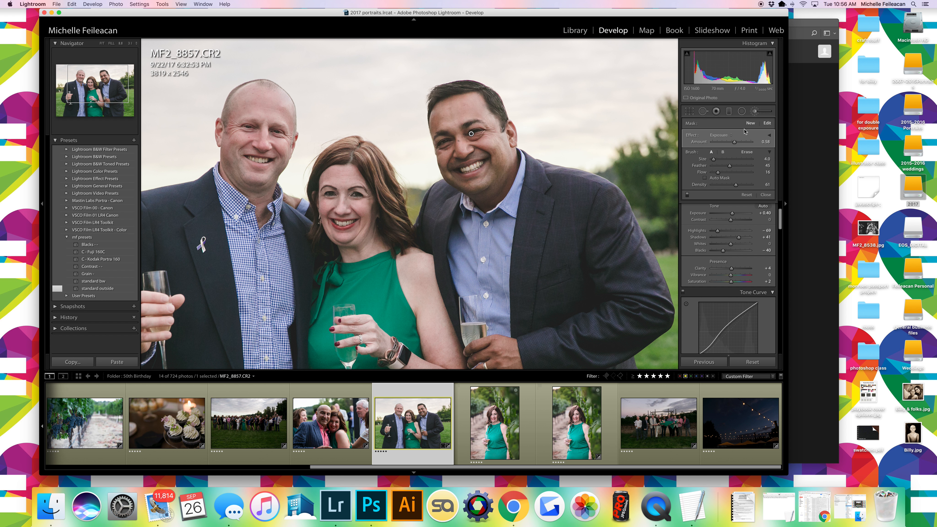
Set the brush density to 100 and try stronger Exposure amounts on the brushed face area
drag(735, 142, 755, 144)
drag(736, 184, 773, 186)
click(721, 135)
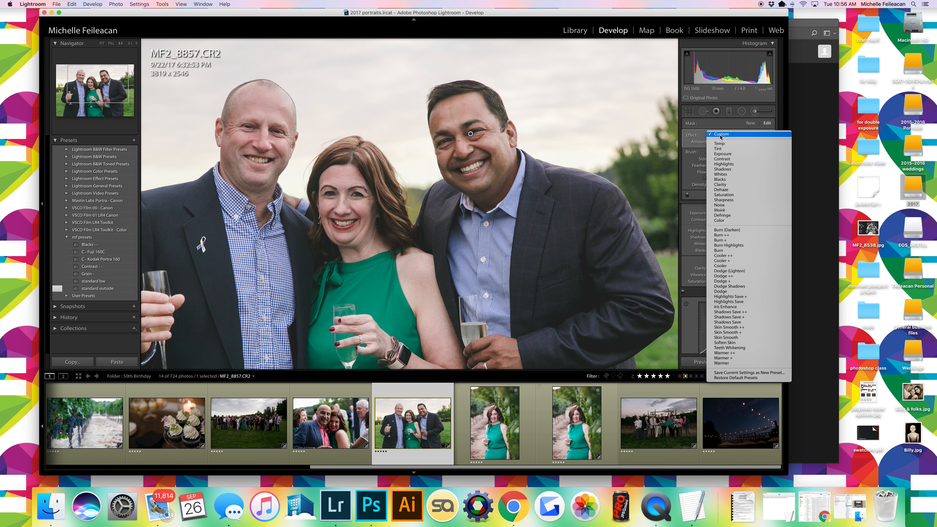
click(722, 154)
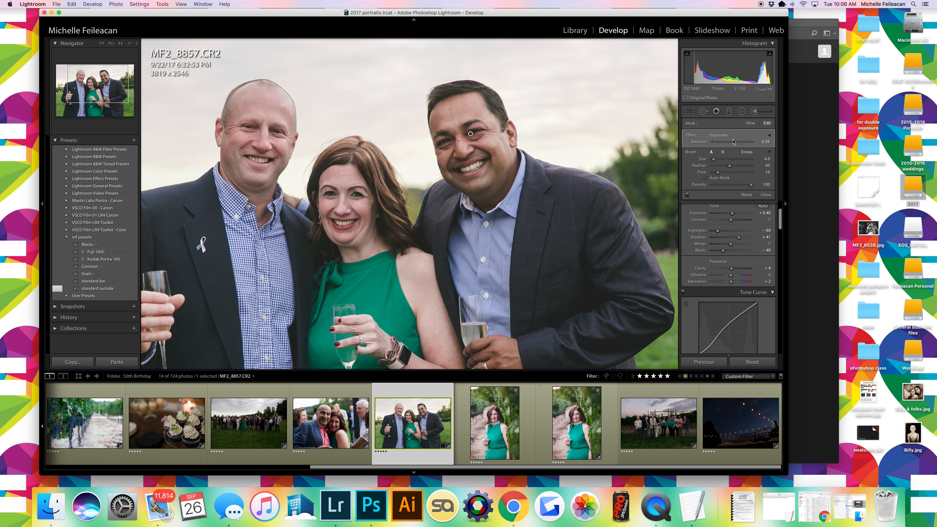
drag(734, 141, 762, 141)
Activate the Spot Removal tool in Heal mode and fit the whole group photo in view with its Basic settings
click(703, 111)
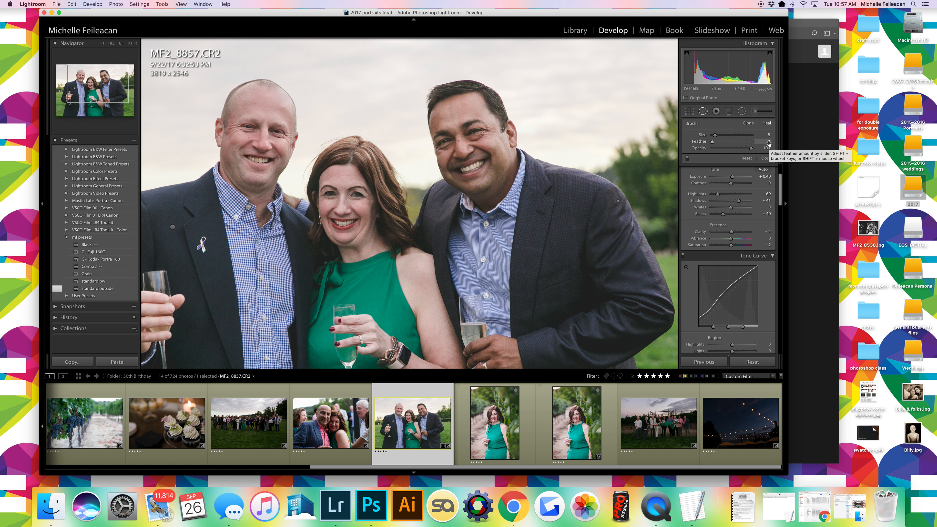
click(102, 43)
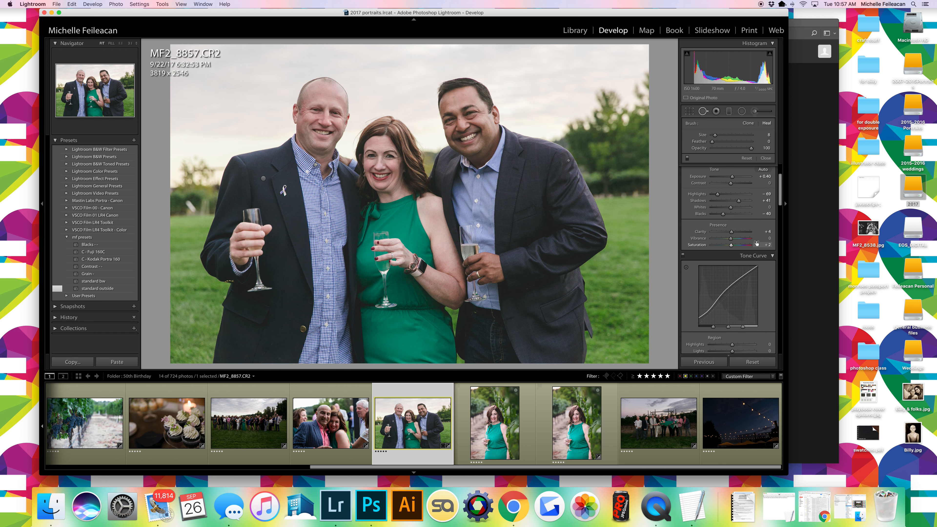
scroll(752, 244, up, 3)
scroll(752, 244, up, 1)
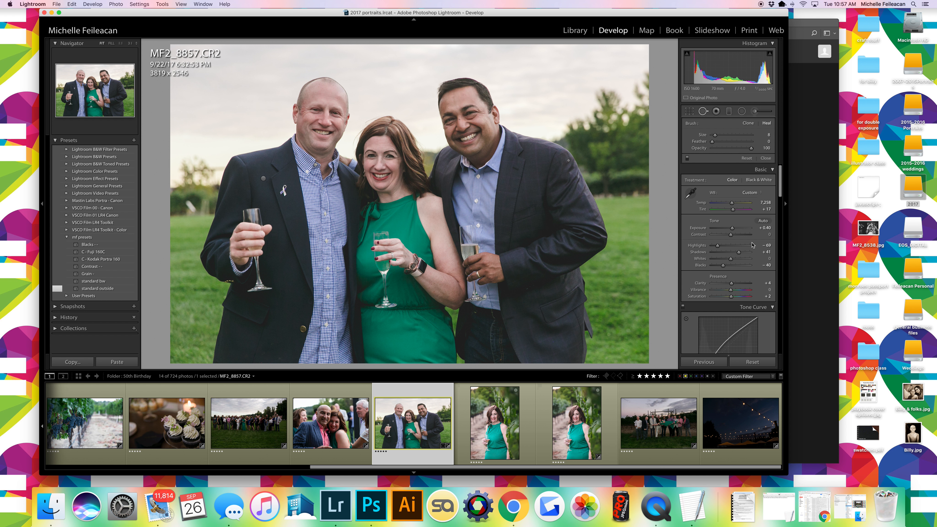